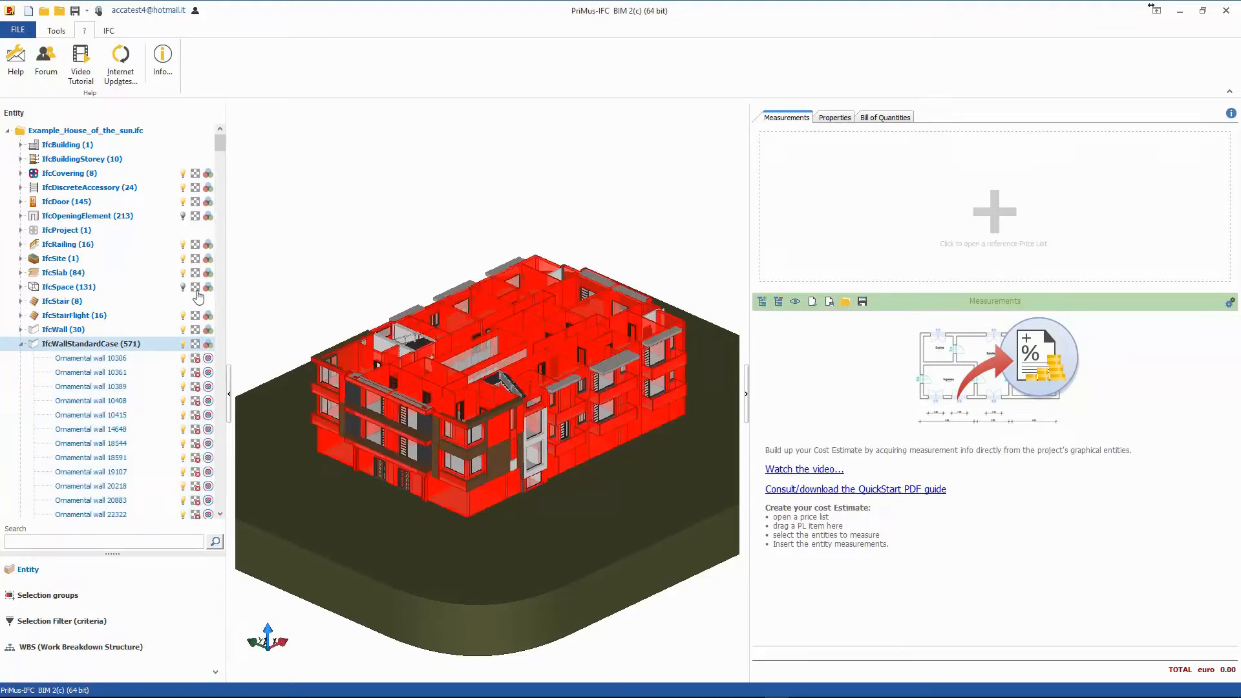
Step: Highlight the IfcDoor entities in the model and hide the Piano Primo, Piano Terra and Piano Interrato storeys
left_click(186, 207)
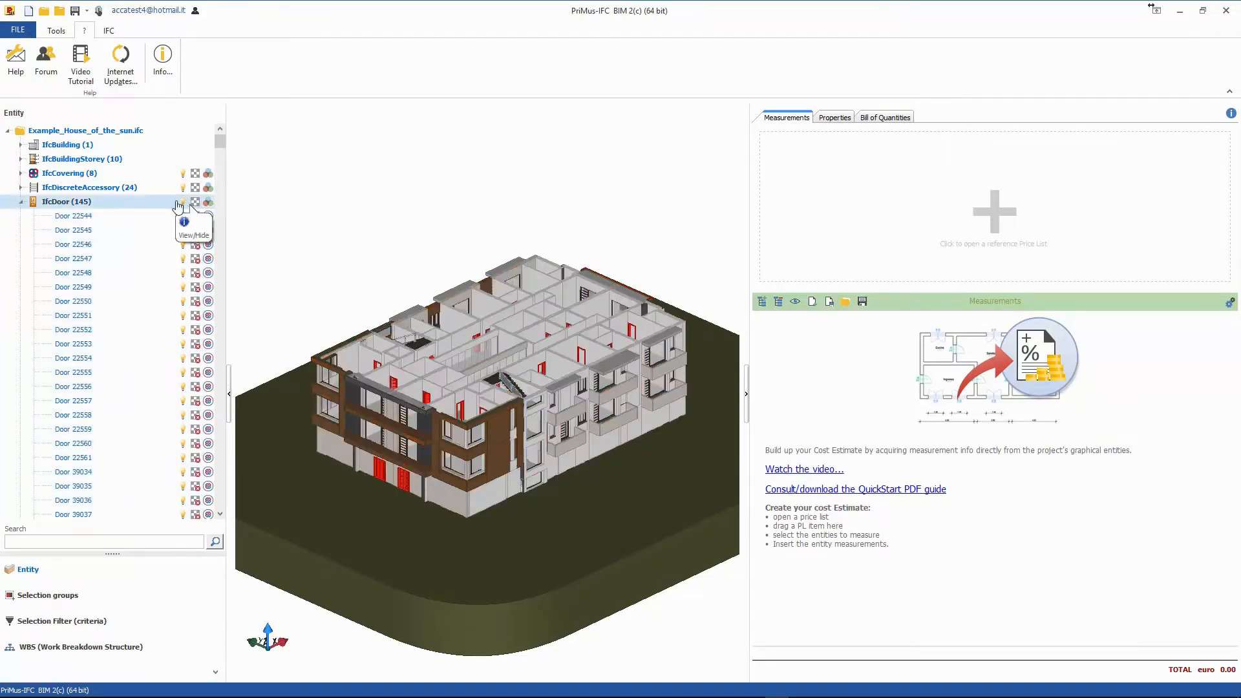
left_click(21, 161)
left_click(183, 244)
left_click(183, 258)
left_click(183, 272)
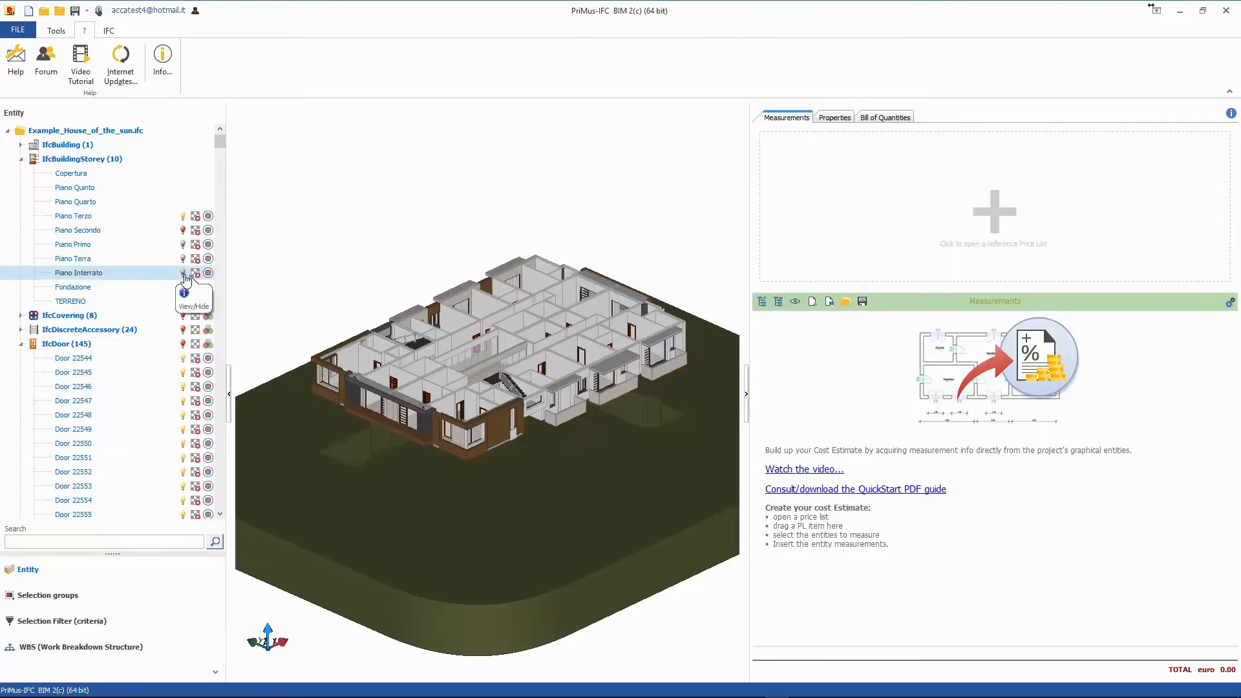
Step: Open Price List Example.DCF from the Examples folder as the reference price list
middle_click_drag(422, 342, 366, 322)
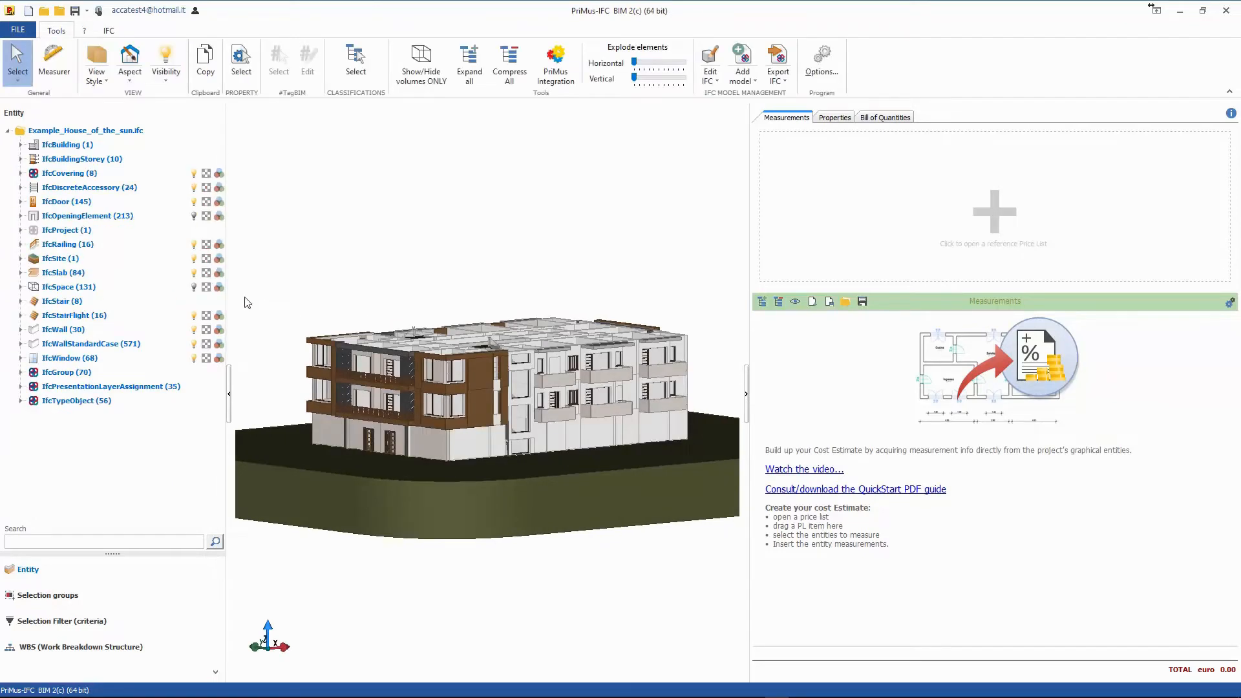
middle_click_drag(247, 302, 372, 356)
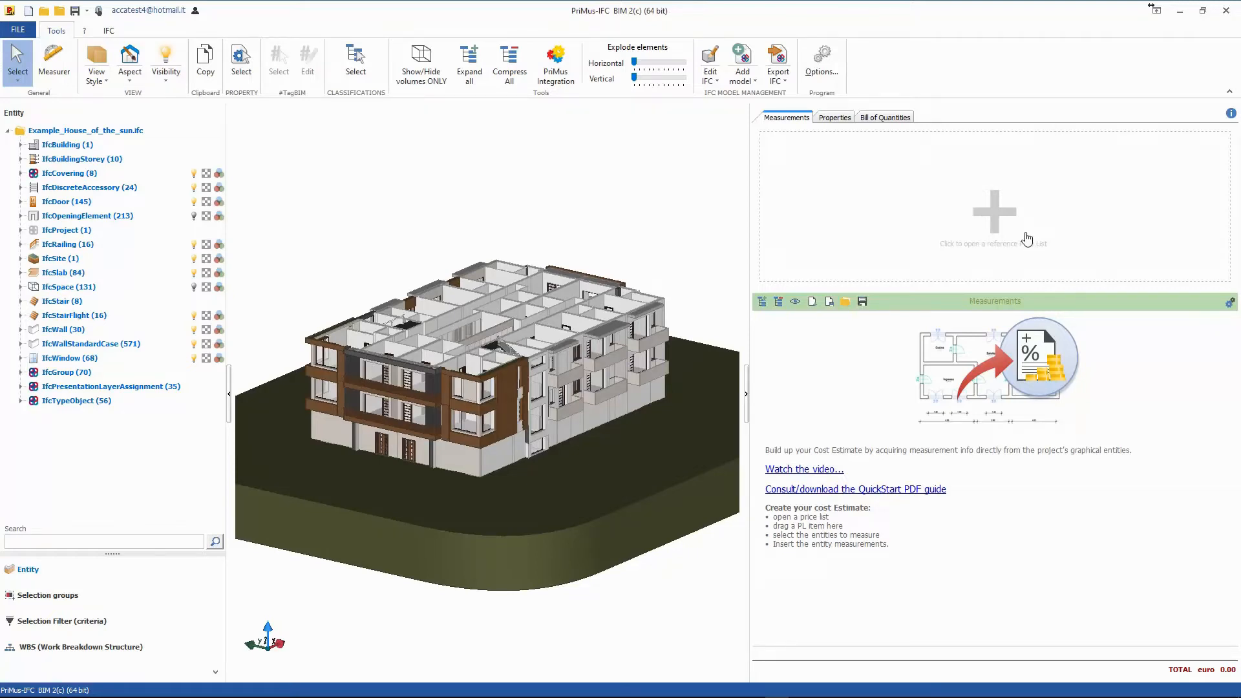
left_click(1004, 223)
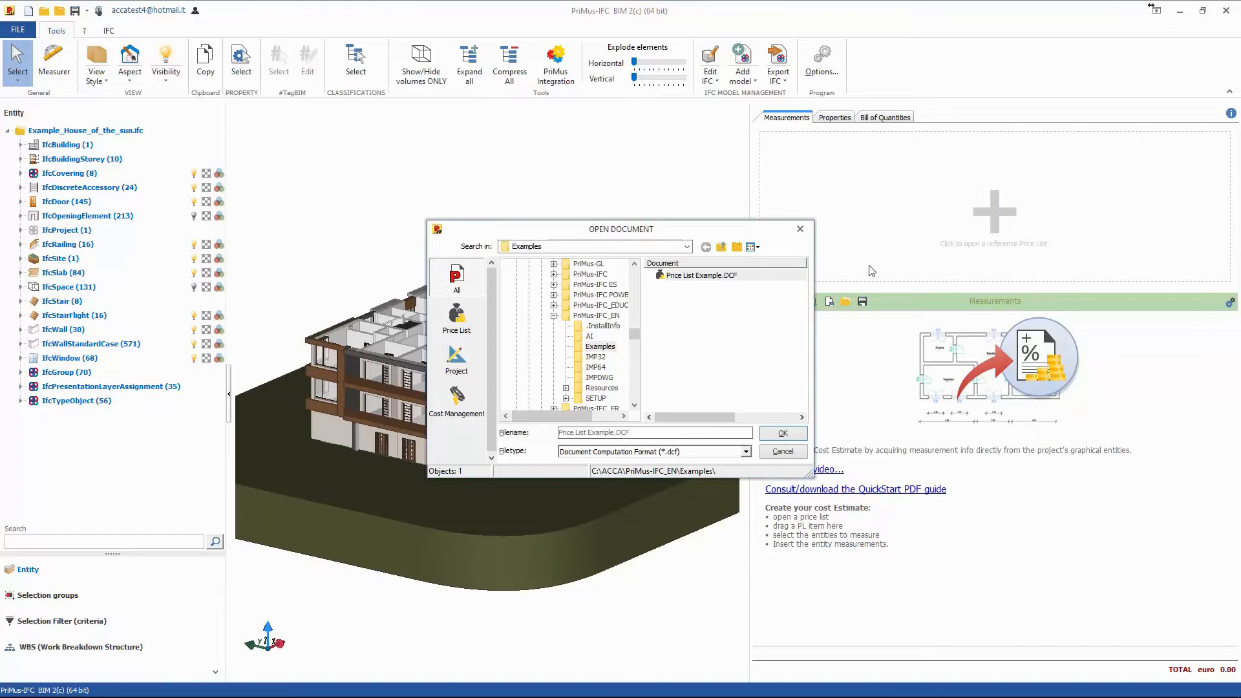
left_click(727, 278)
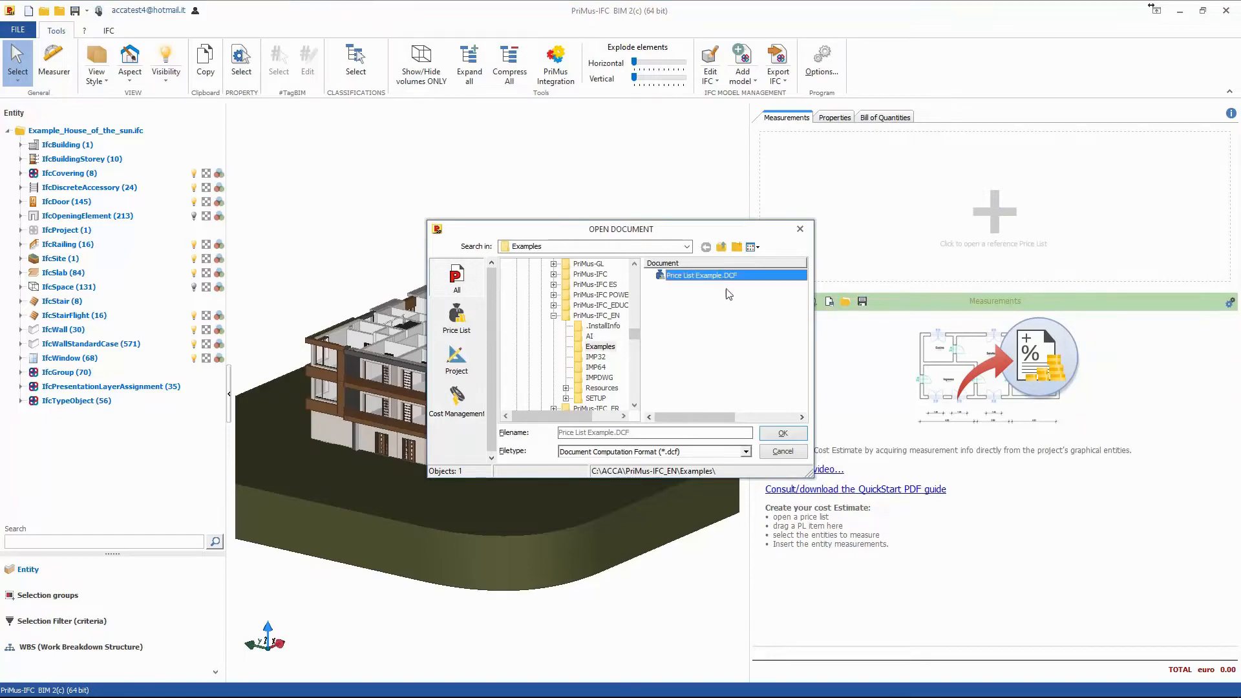
left_click(792, 434)
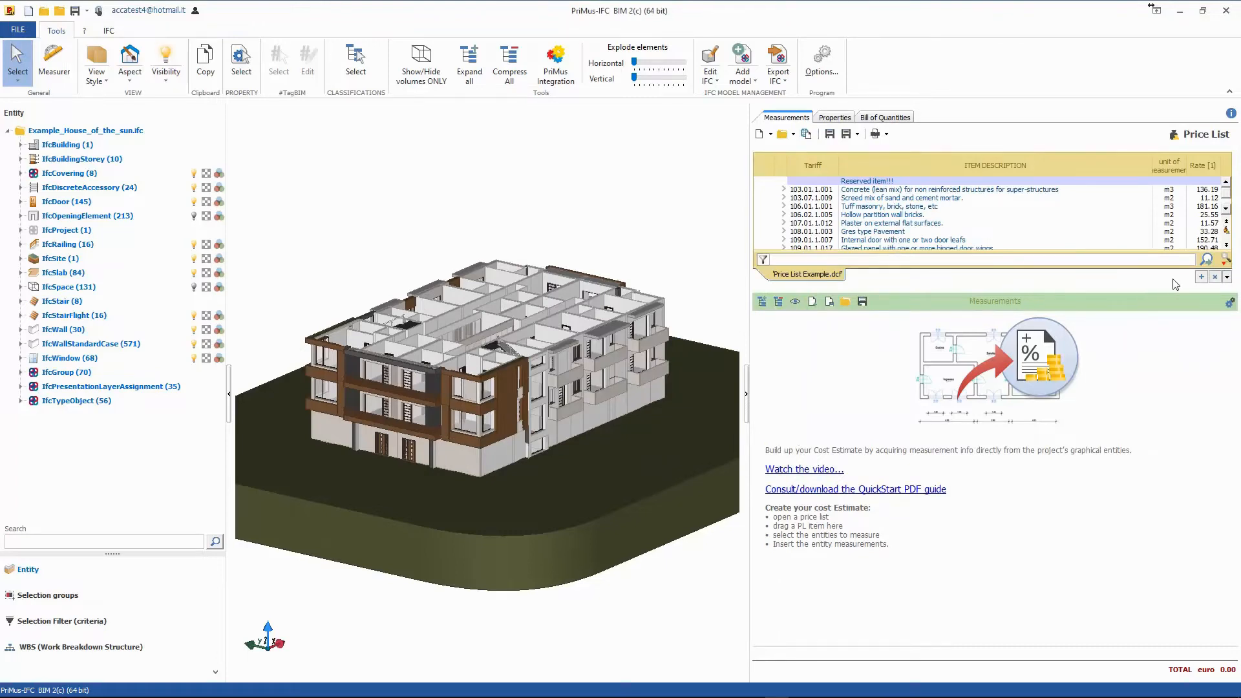
Step: Search the price list for "partition" and add the Hollow partition wall bricks item to the measurements
left_click(959, 260)
type("par")
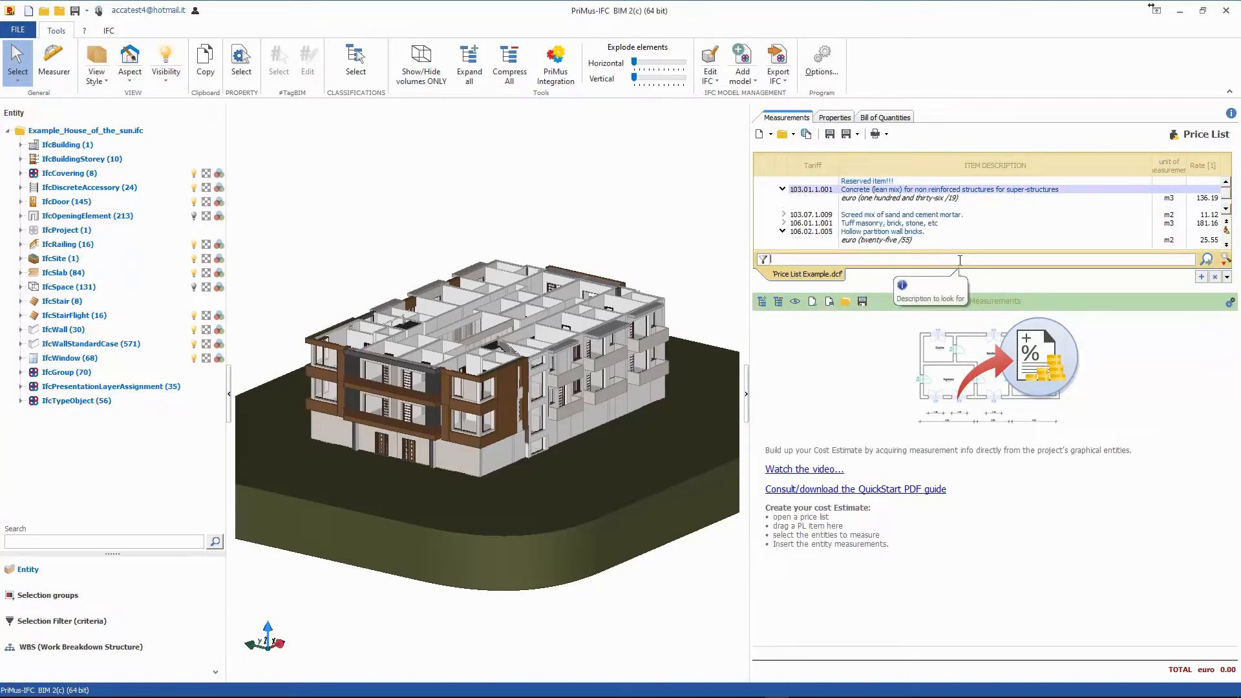
type("ti")
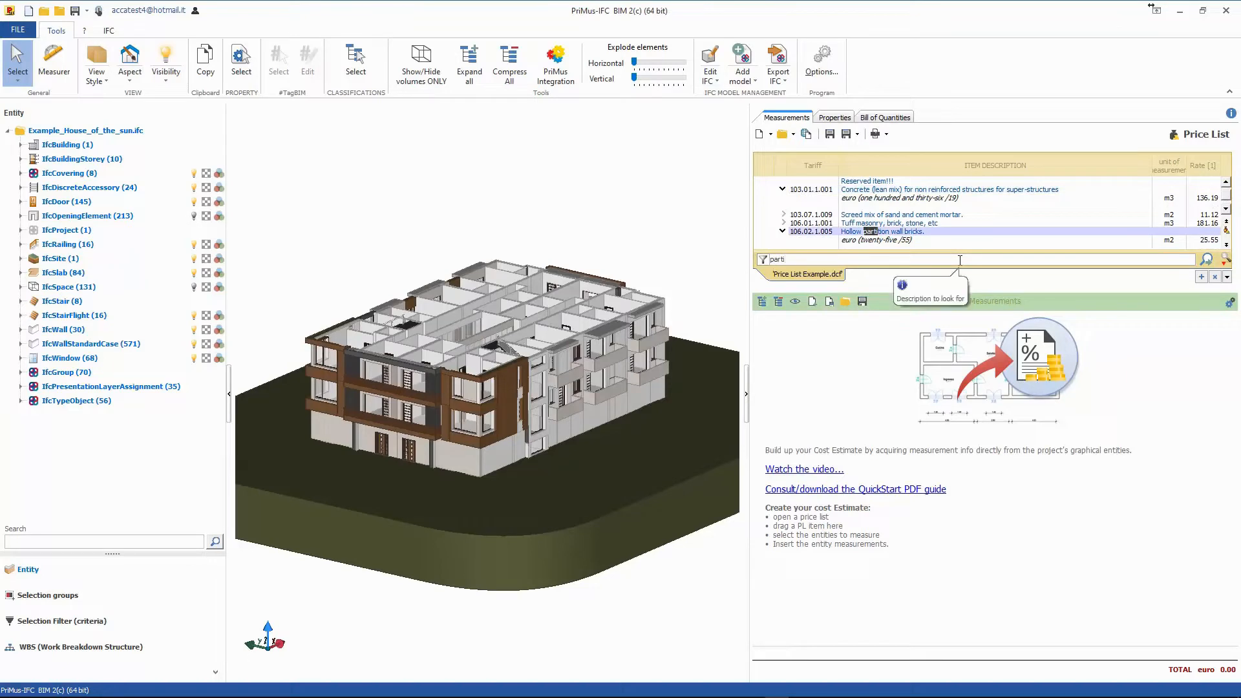
type("tion")
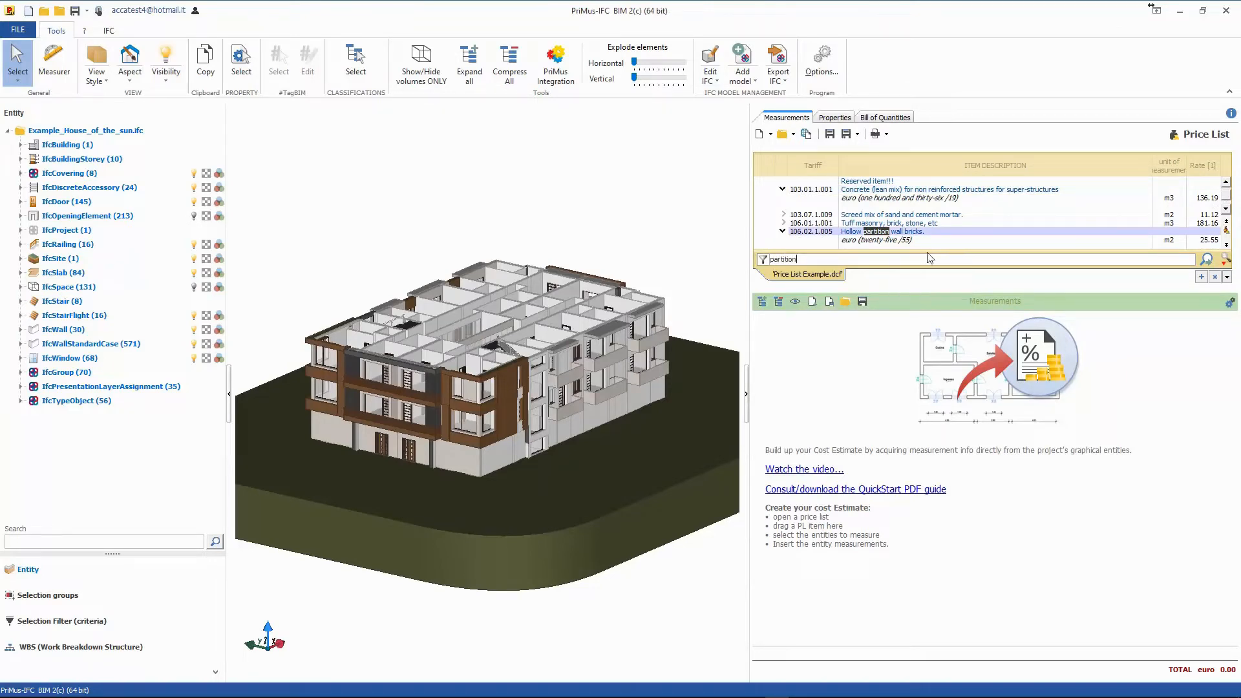
left_click_drag(876, 236, 873, 294)
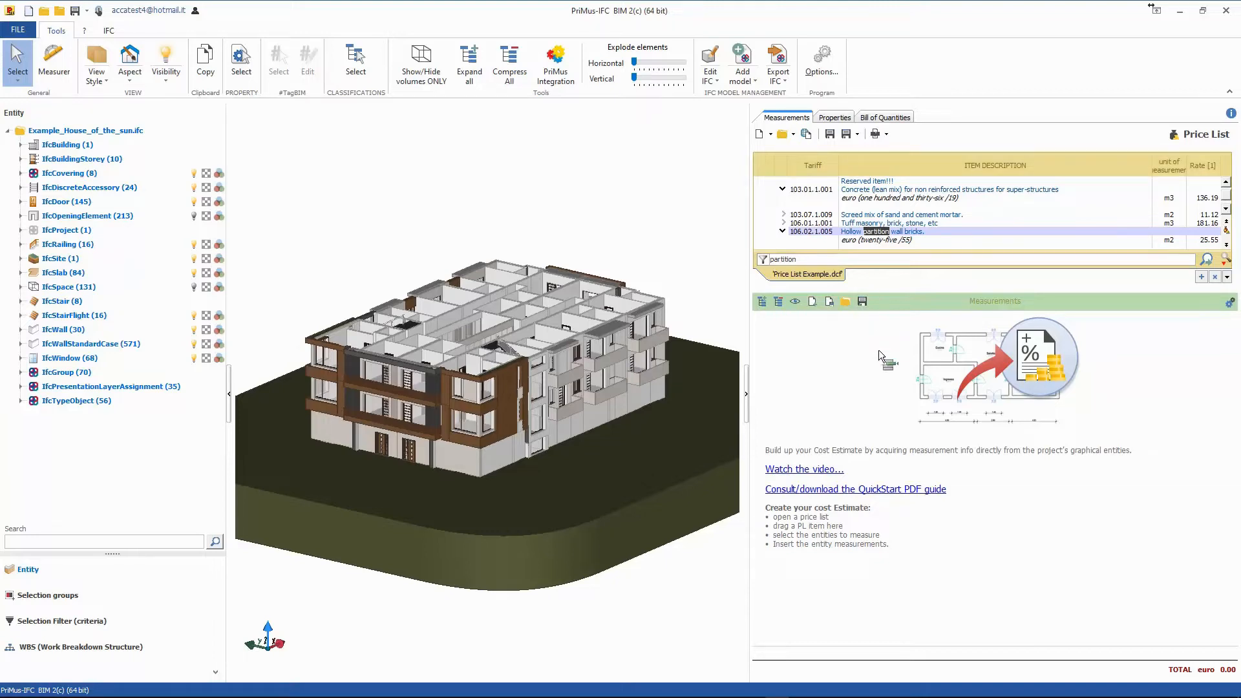
left_click_drag(880, 376, 880, 377)
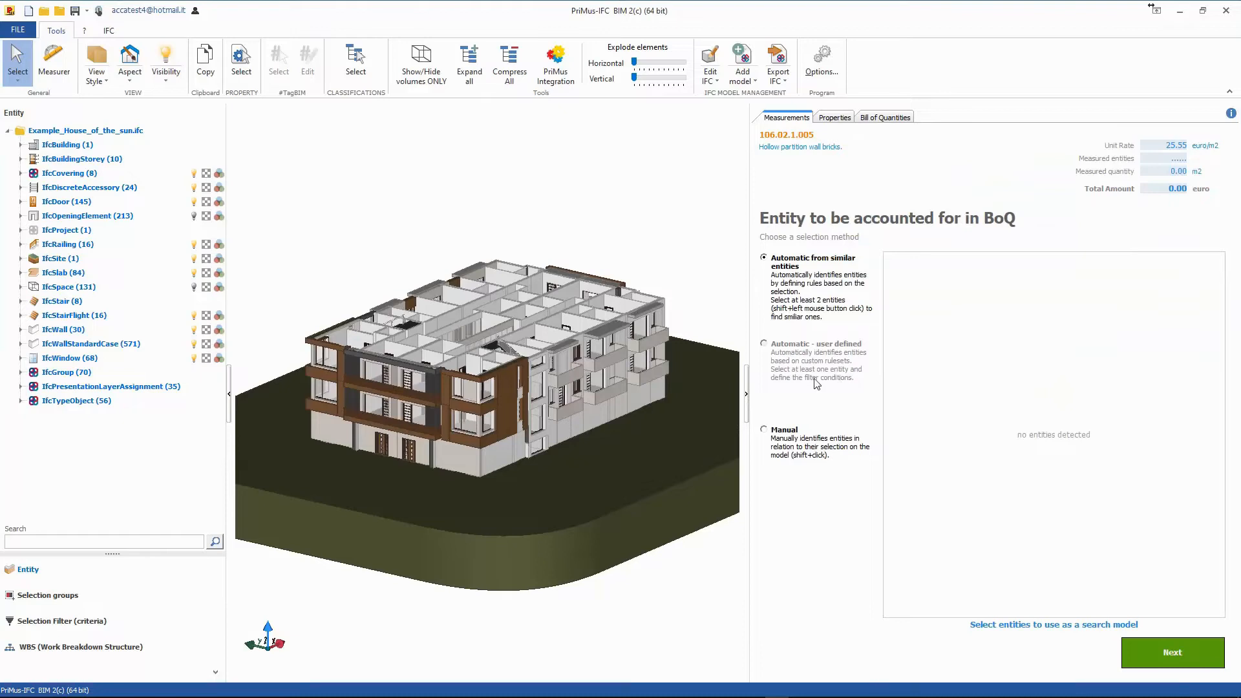
Step: Pick two internal partition walls on the uppermost floor as the search model for automatic detection of similar entities
scroll(537, 369, "up", 4)
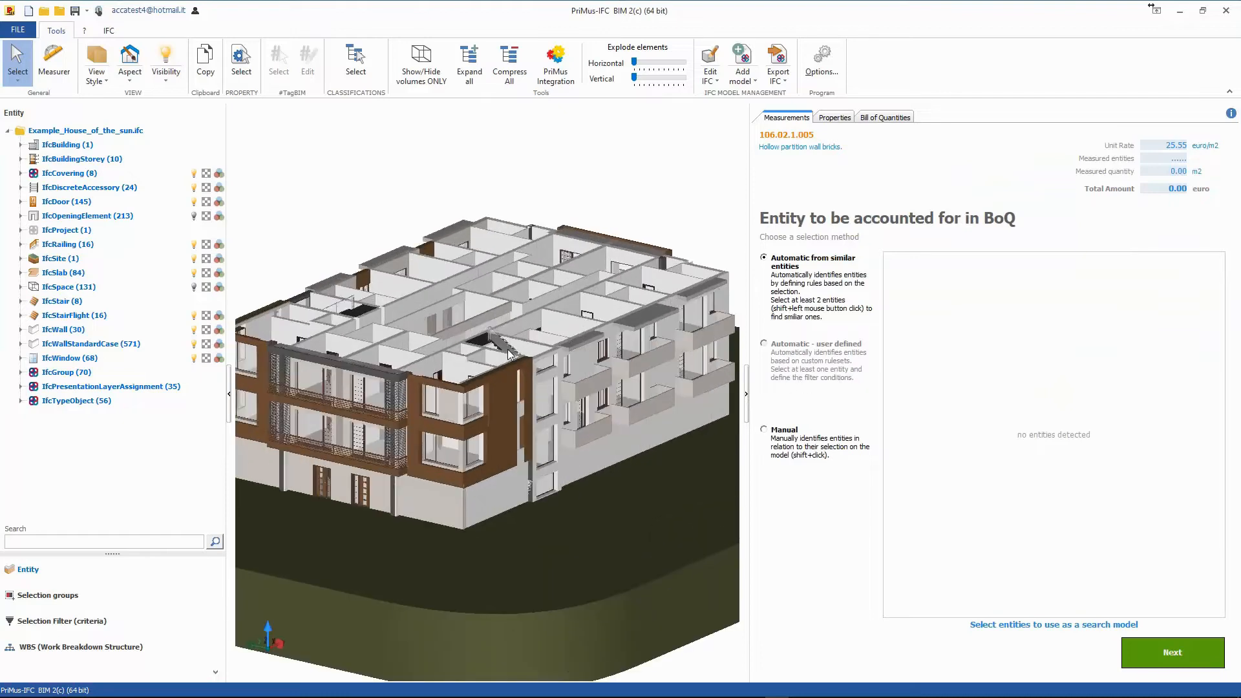
scroll(504, 334, "up", 2)
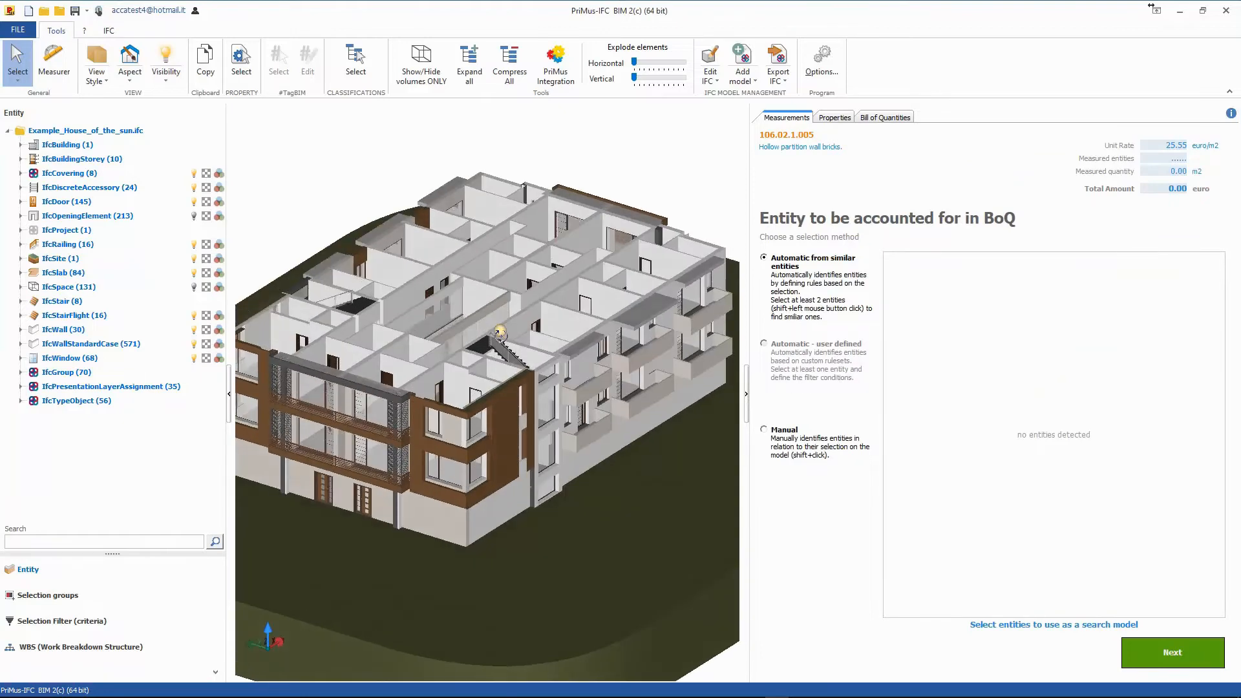
left_click(479, 275)
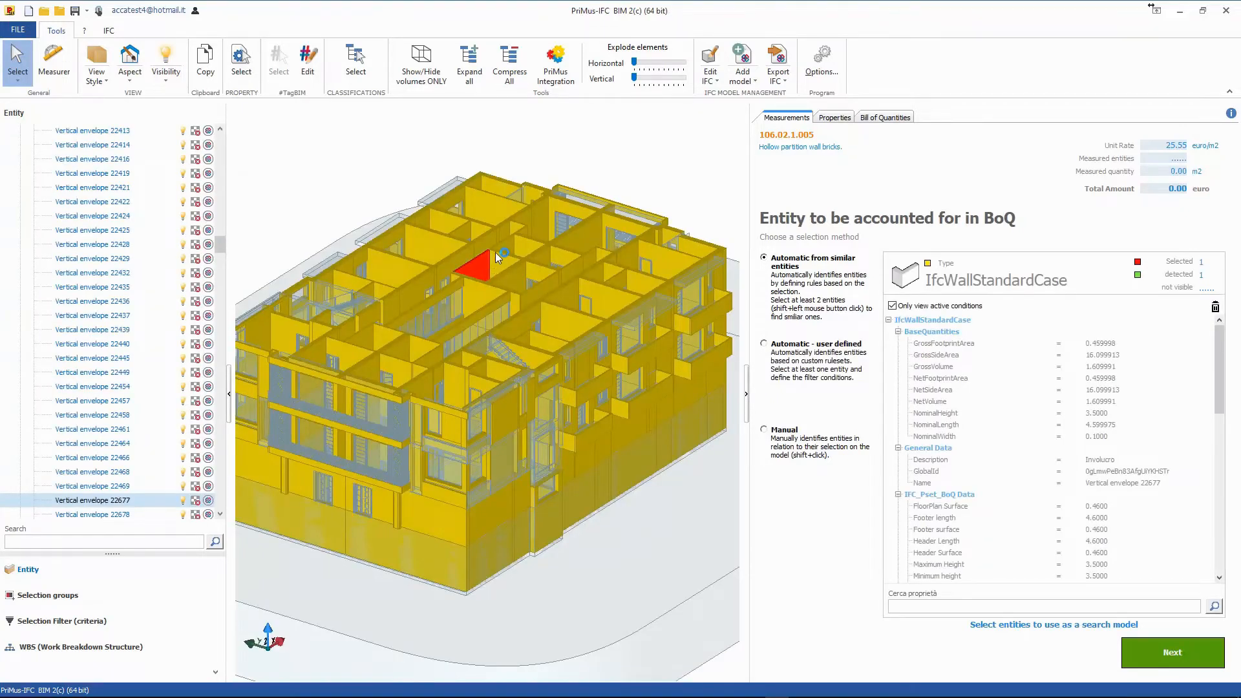
left_click(515, 226)
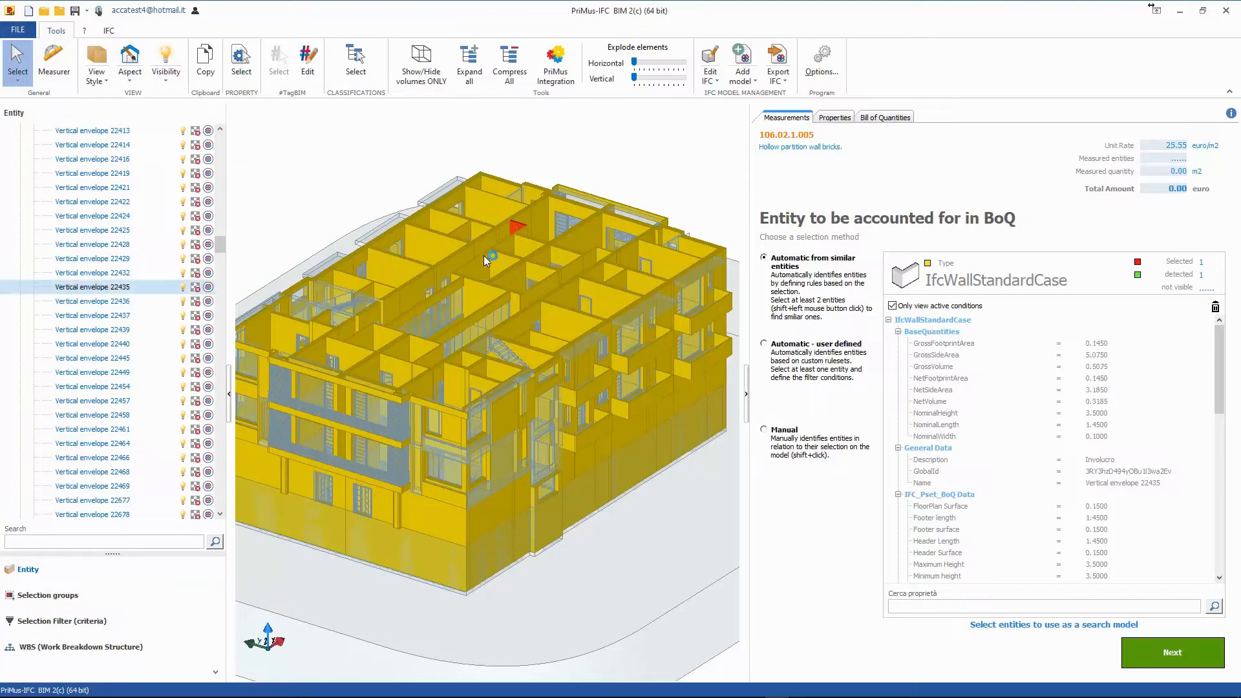
left_click(483, 255, "shift")
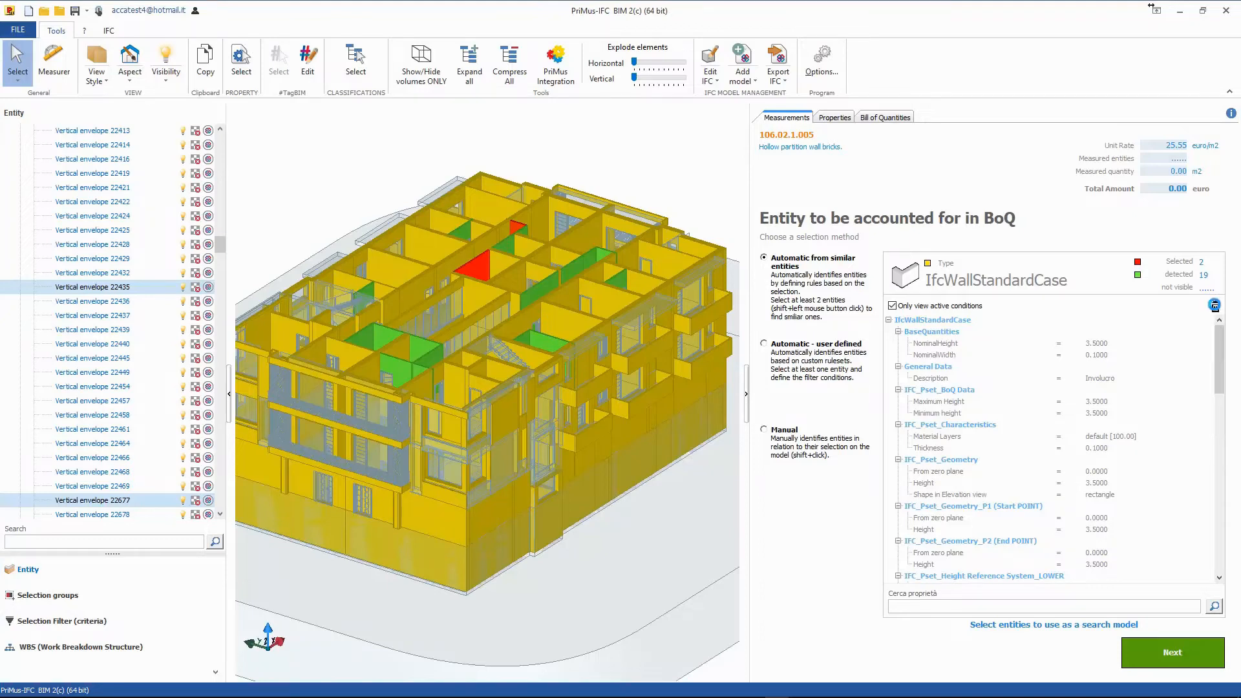
Step: Clear the detected conditions, define the user filter NominalWidth = 0.1000 for IfcWallStandardCase, and continue to the measurement rule
left_click(1215, 308)
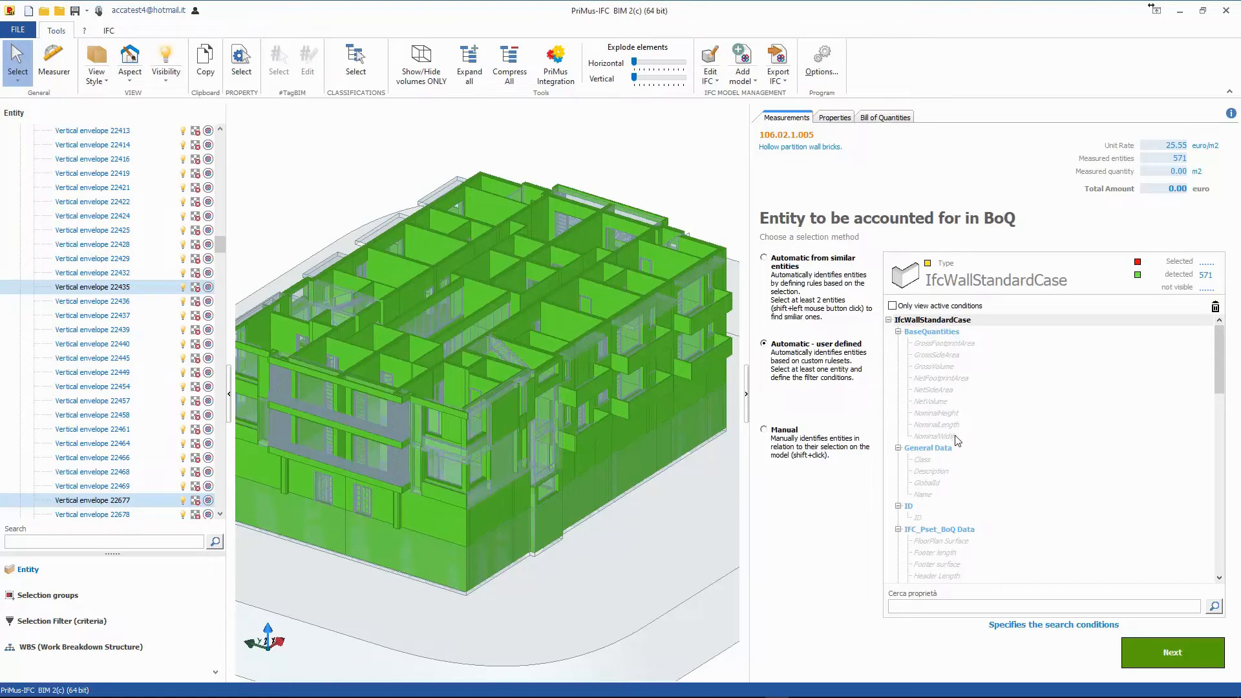
left_click(1056, 436)
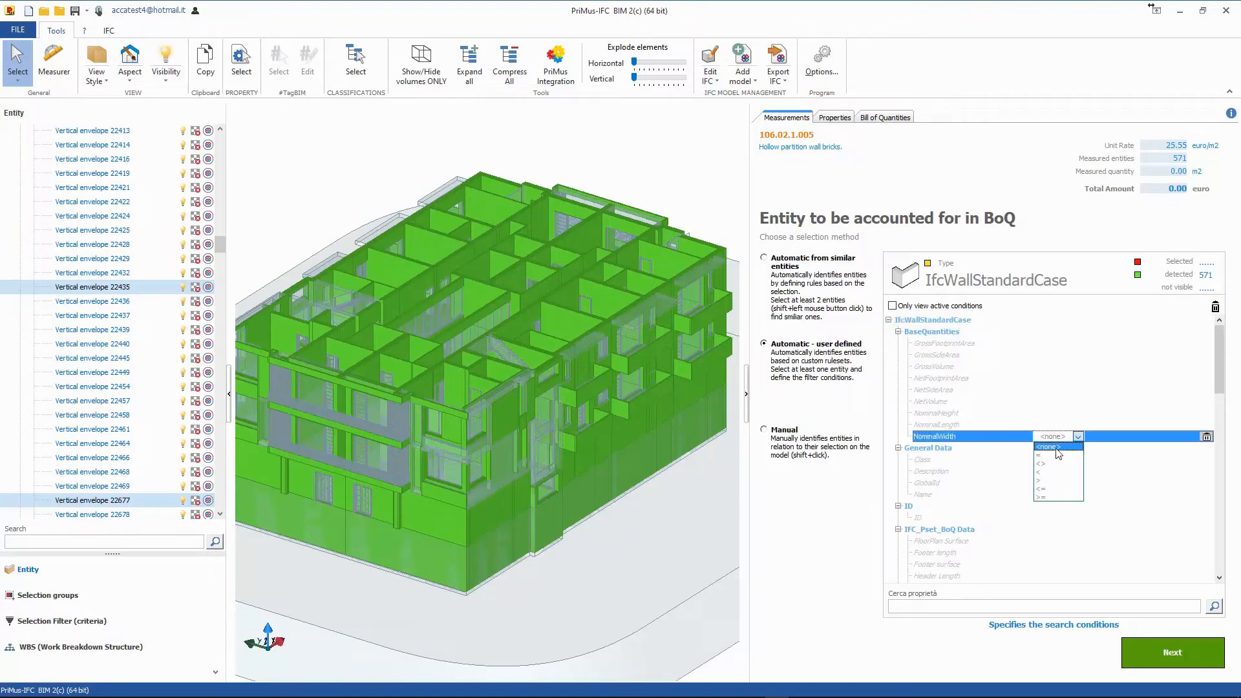
left_click(1058, 454)
left_click(1121, 437)
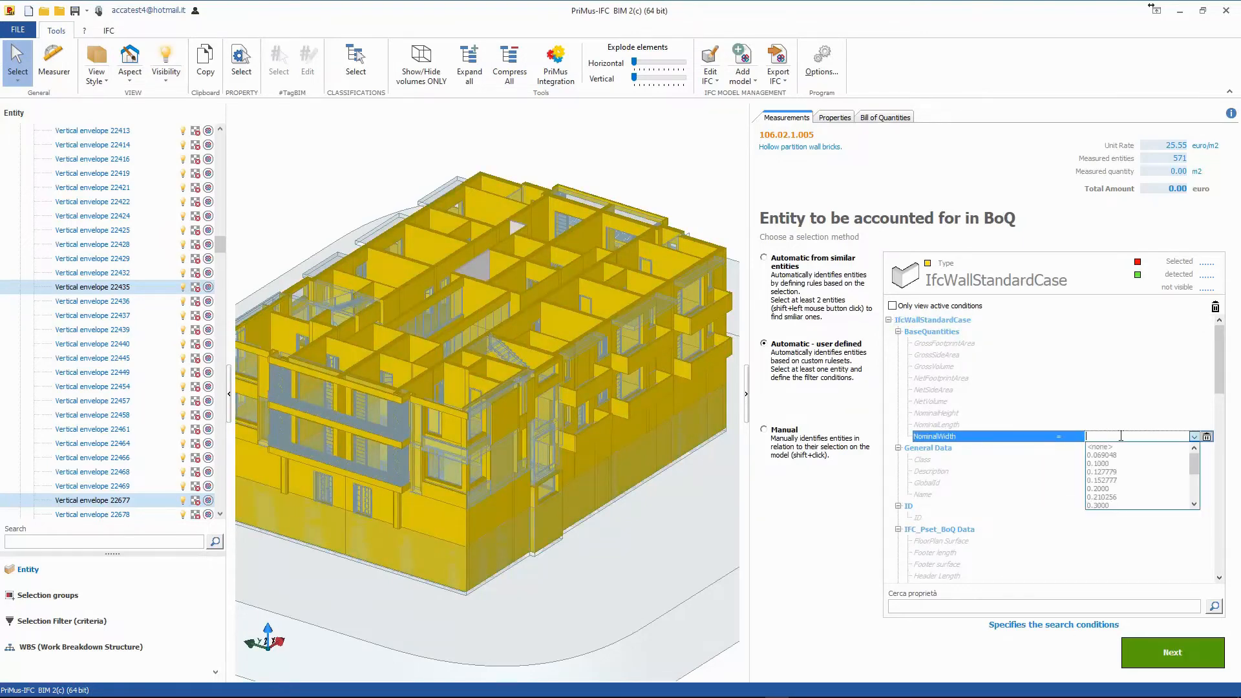
left_click(1121, 463)
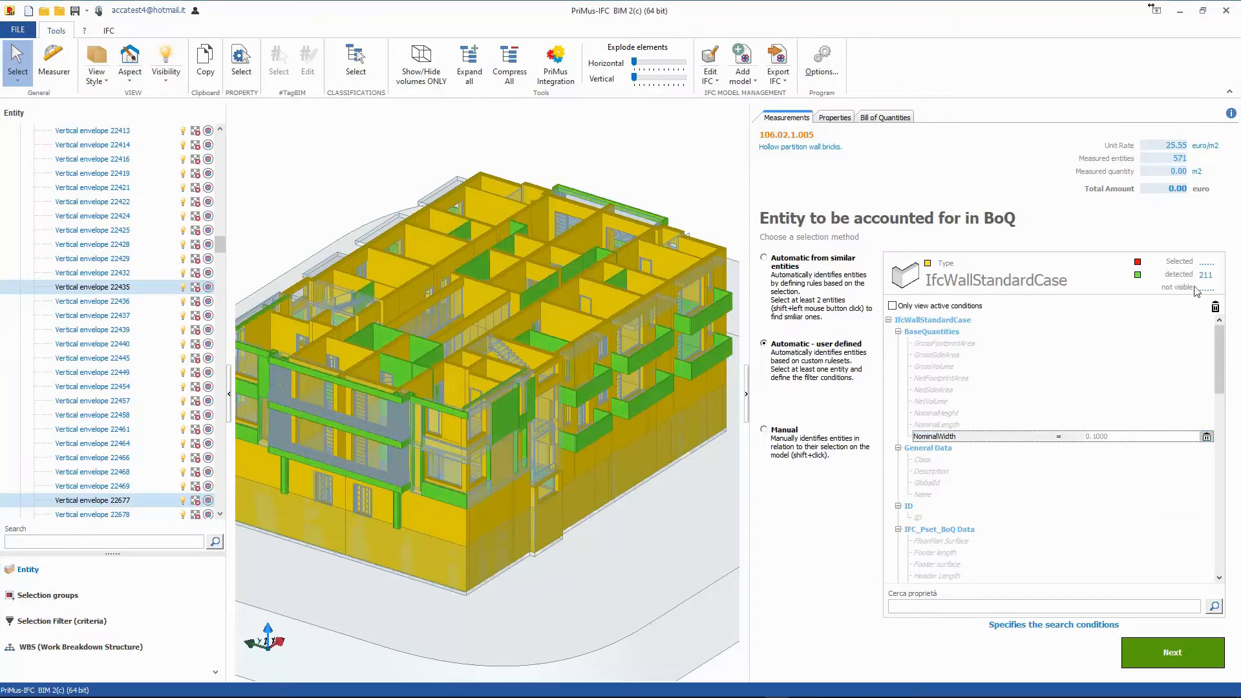
left_click(1187, 654)
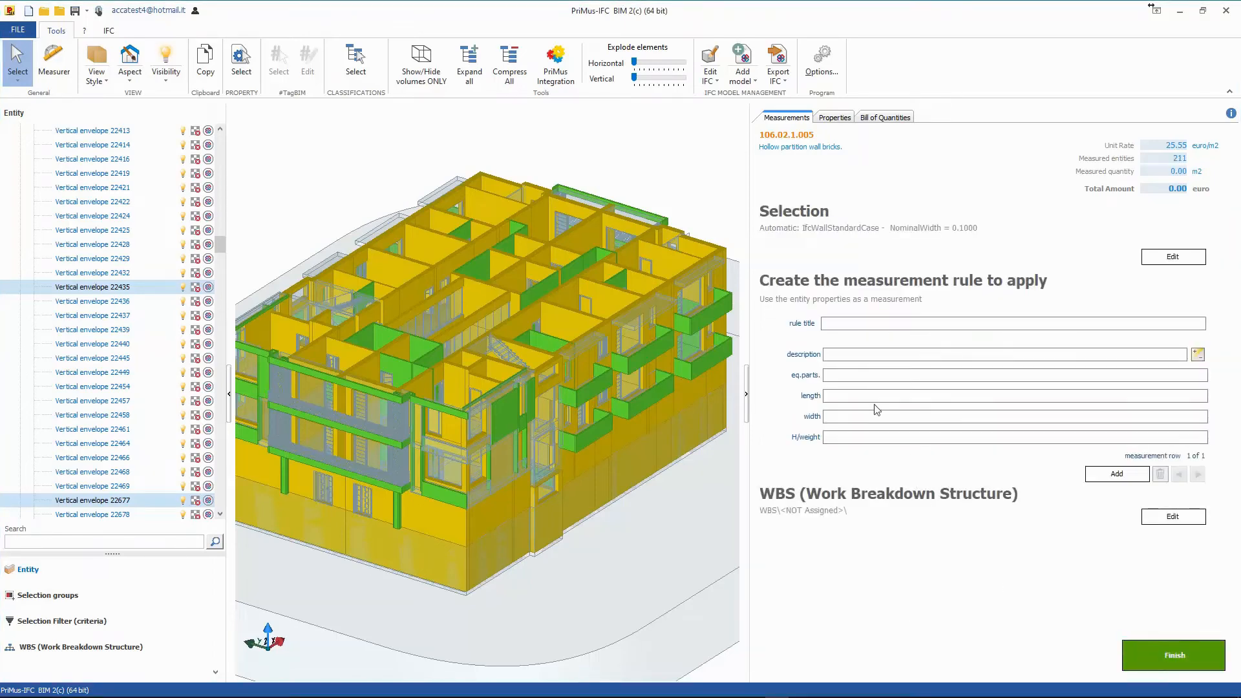
Step: Title the measurement rule "Internal partition" and set its description to "wall id: $ID$" using the ID variable
left_click(827, 323)
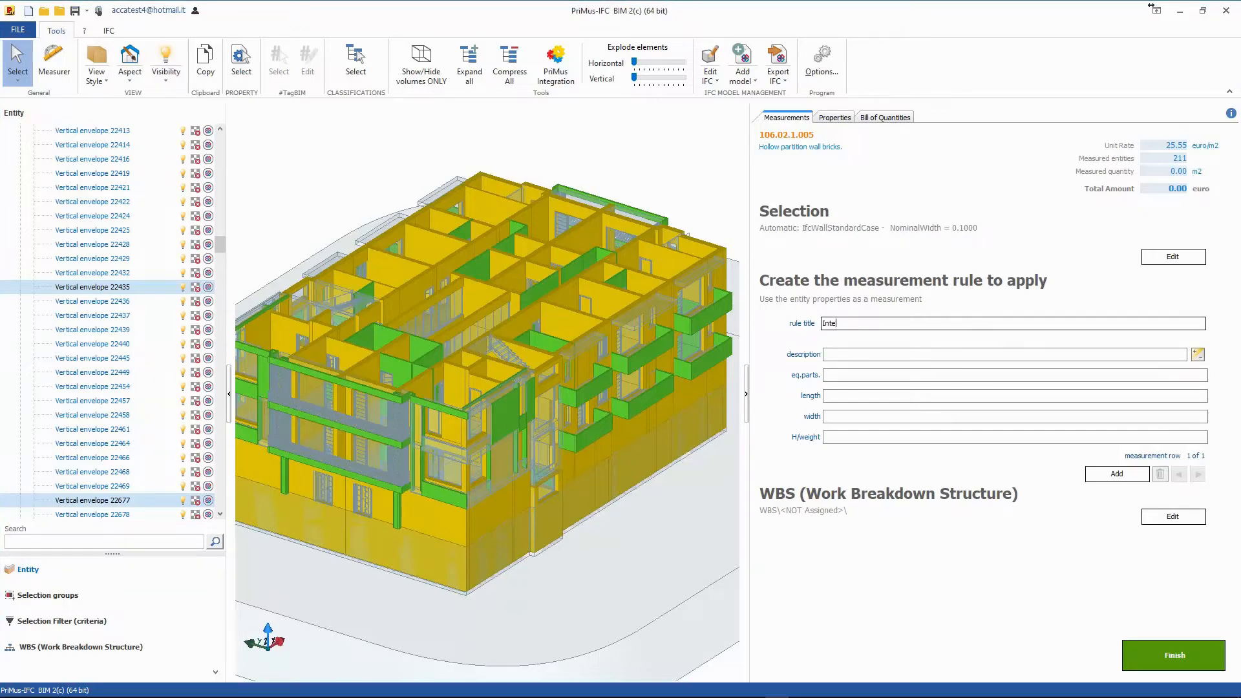
type("Internal partition")
left_click(843, 355)
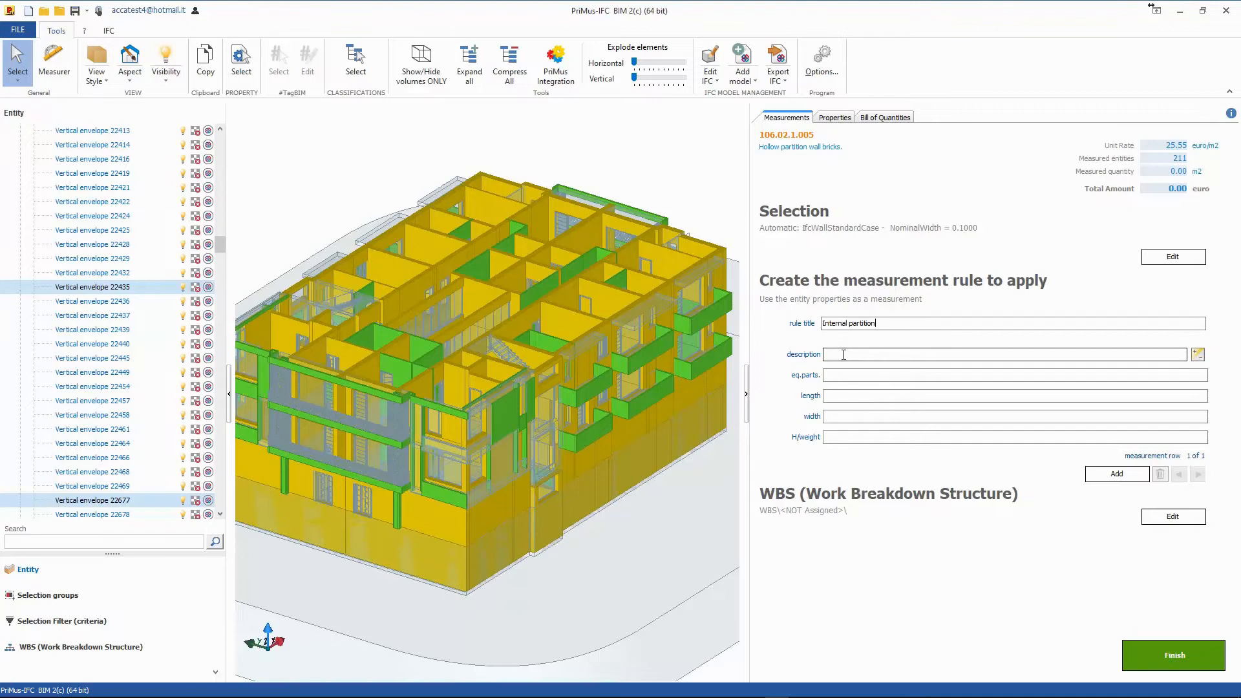
type("wall id:")
left_click(851, 381)
double_click(949, 396)
left_click(900, 354)
Step: Set the rule's length to BaseQuantities NominalLength and its H/weight to NominalHeight, and finish the rule
left_click(882, 395)
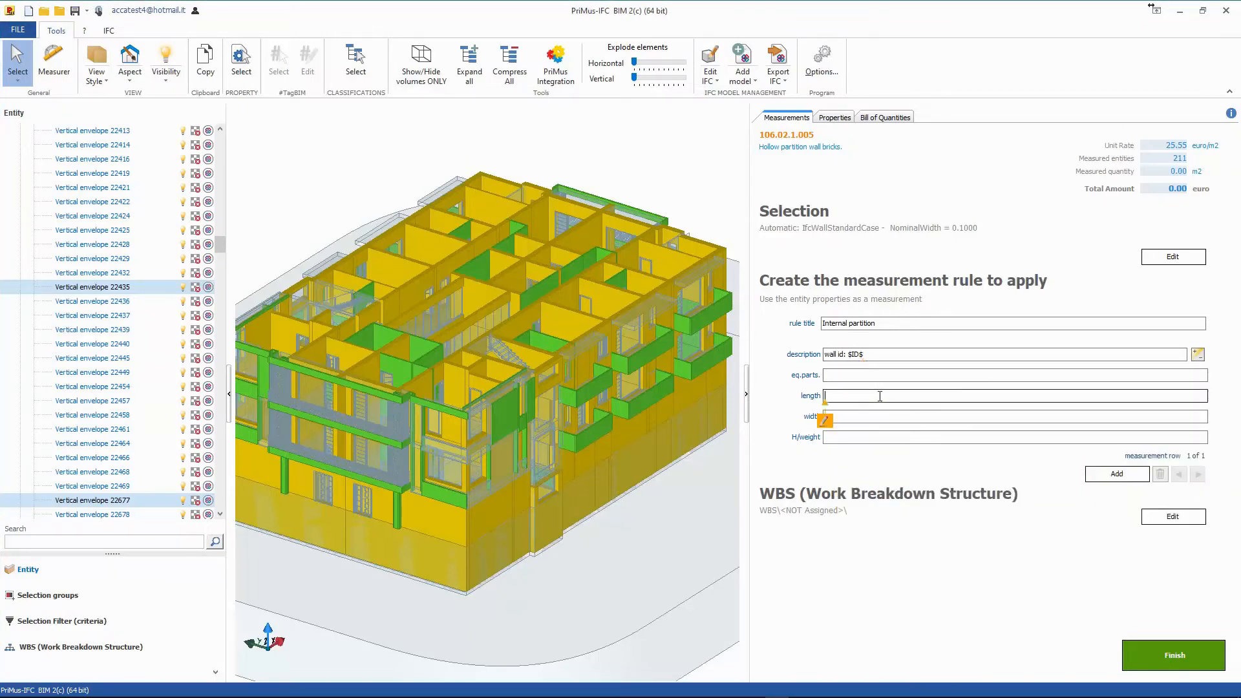
left_click(825, 421)
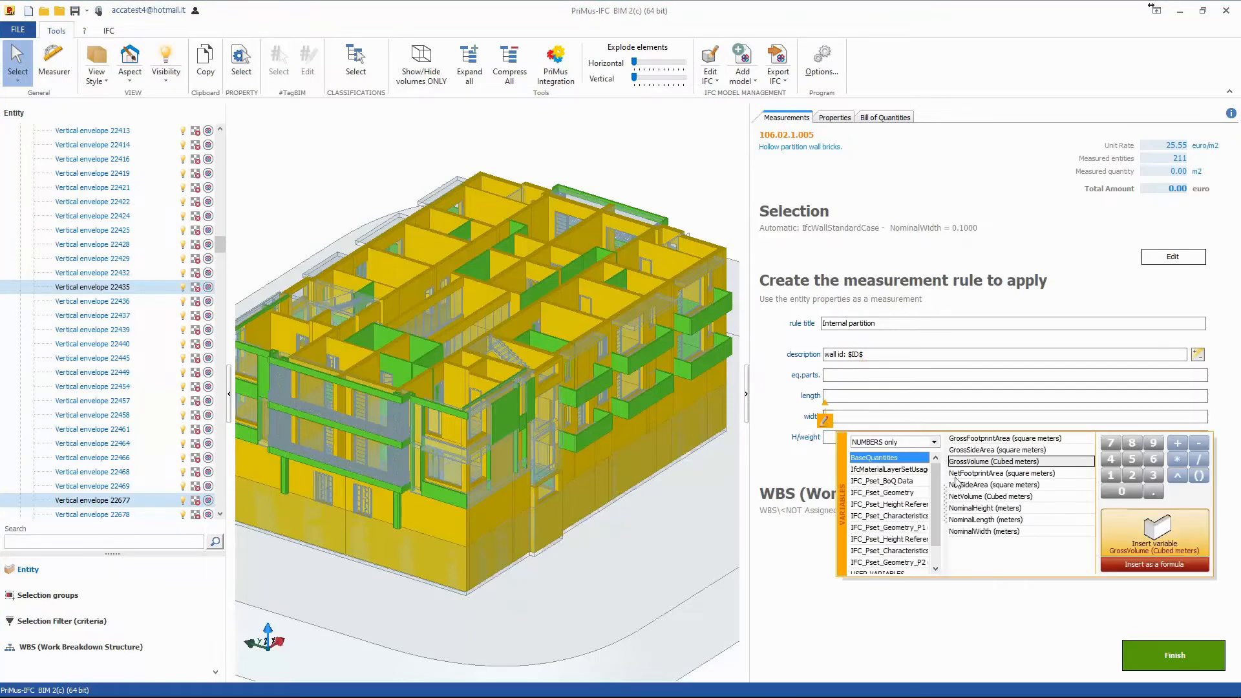
double_click(975, 521)
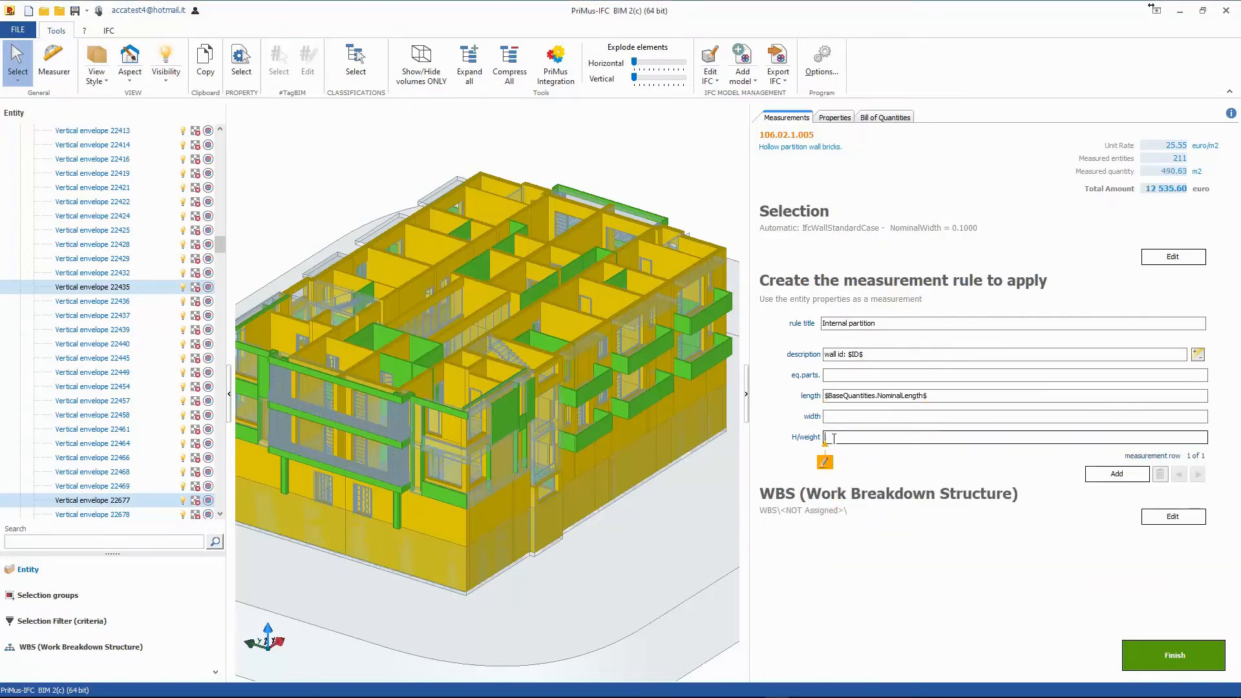
left_click(825, 463)
left_click(980, 549)
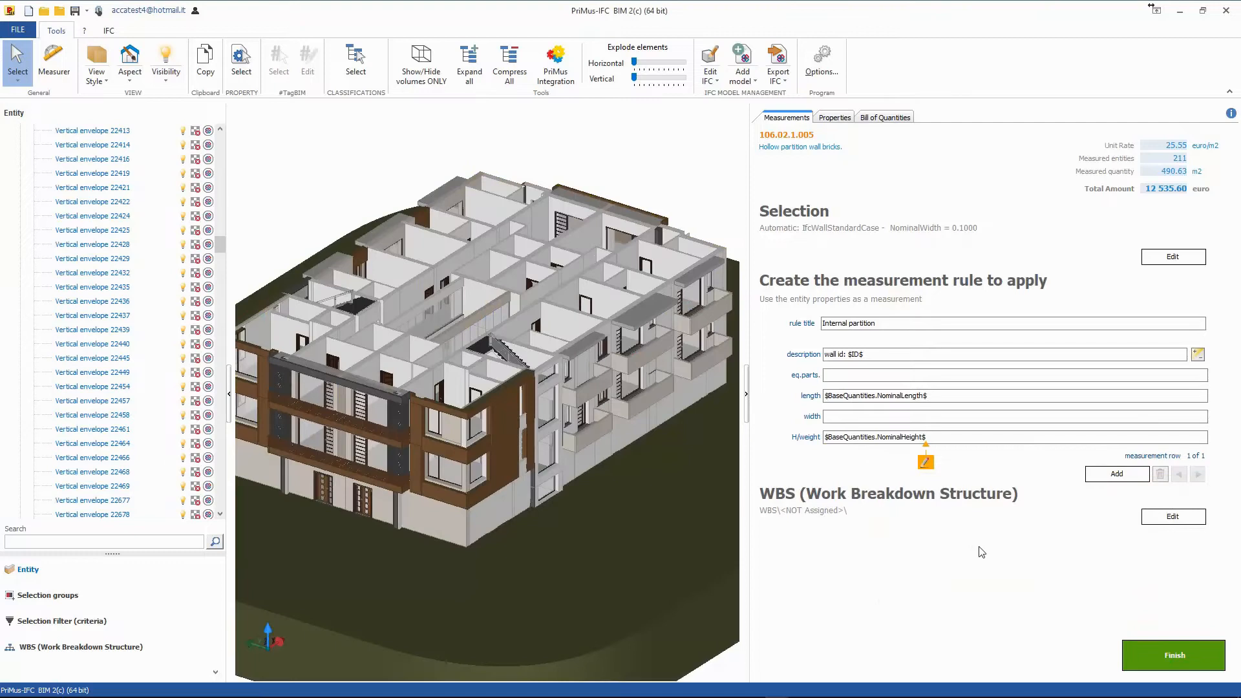
left_click(1168, 654)
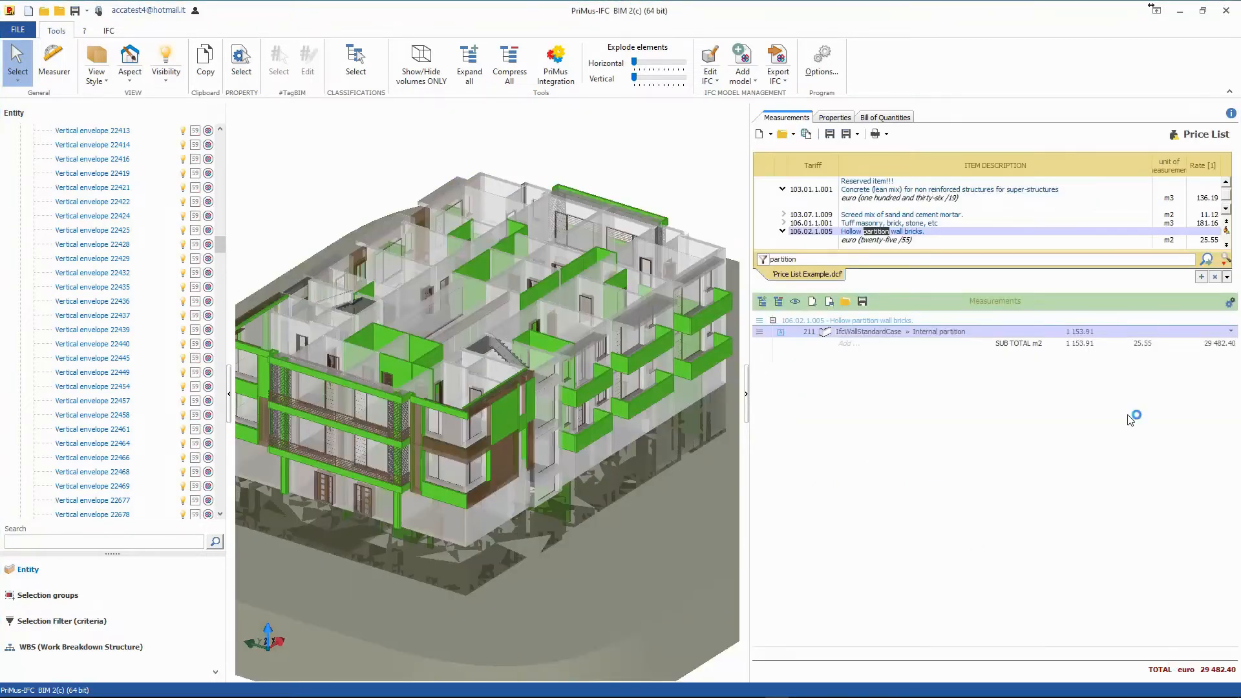
Step: Review the individual walls and the measurement rule of the Internal partition entry, and collapse its wall list
left_click(1230, 331)
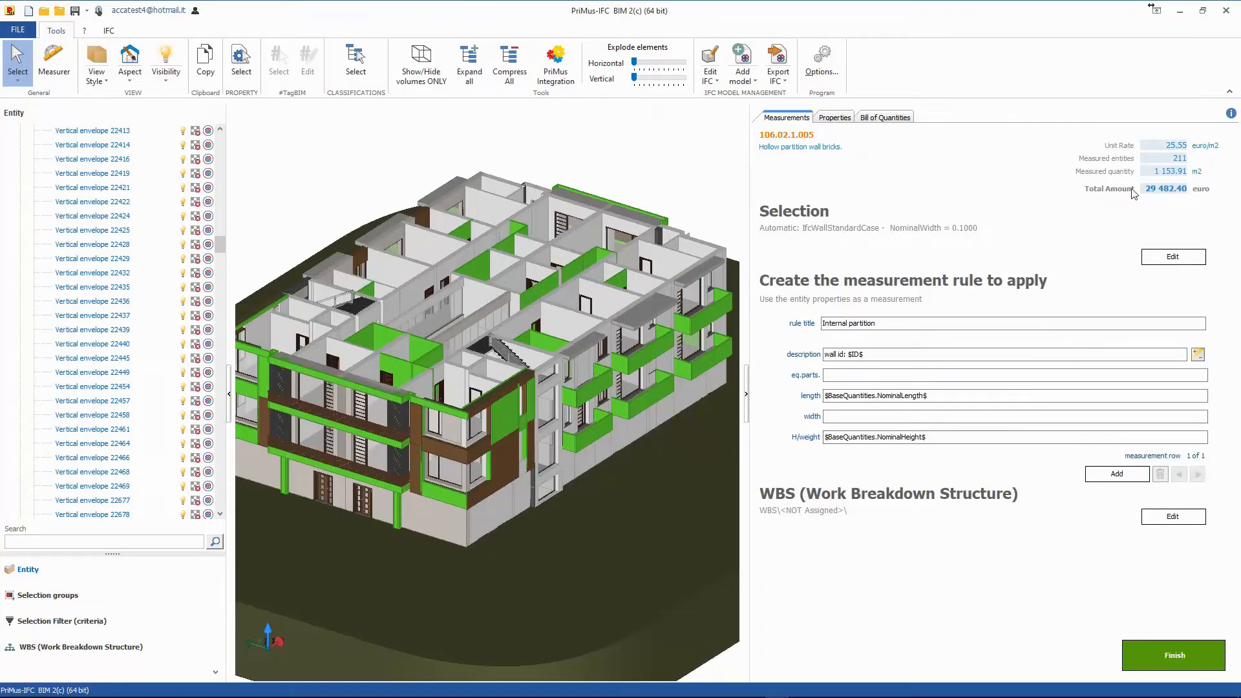
left_click(1172, 650)
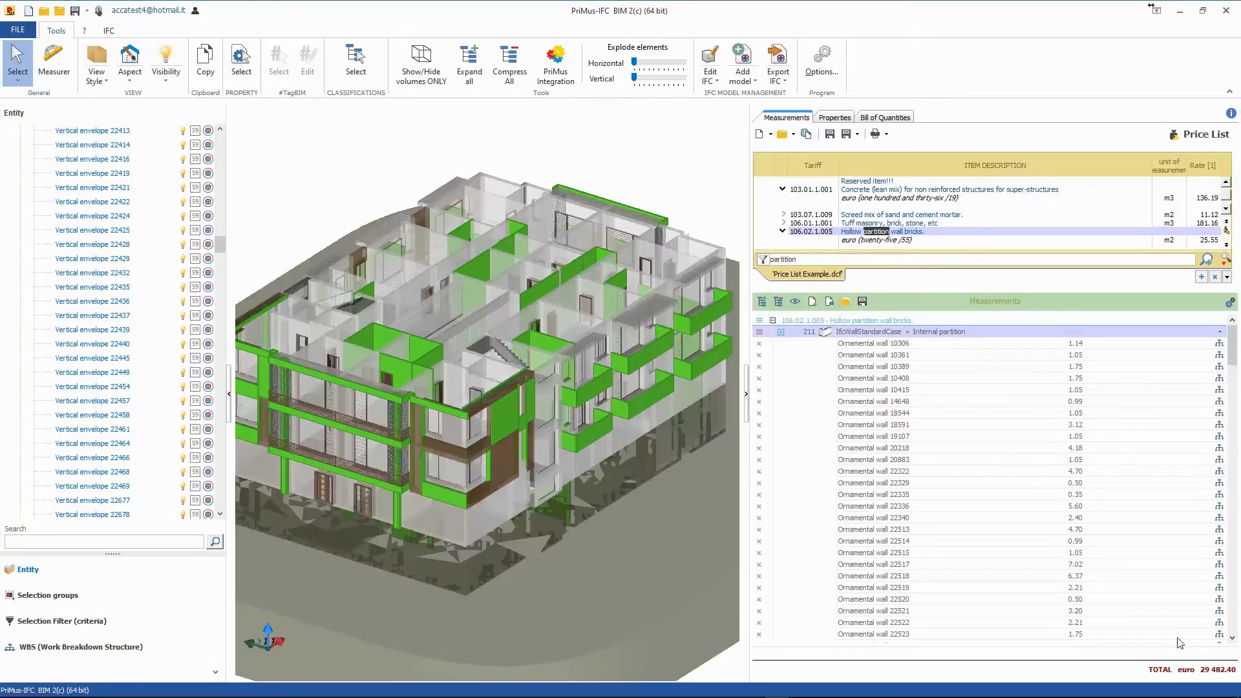
left_click(1219, 332)
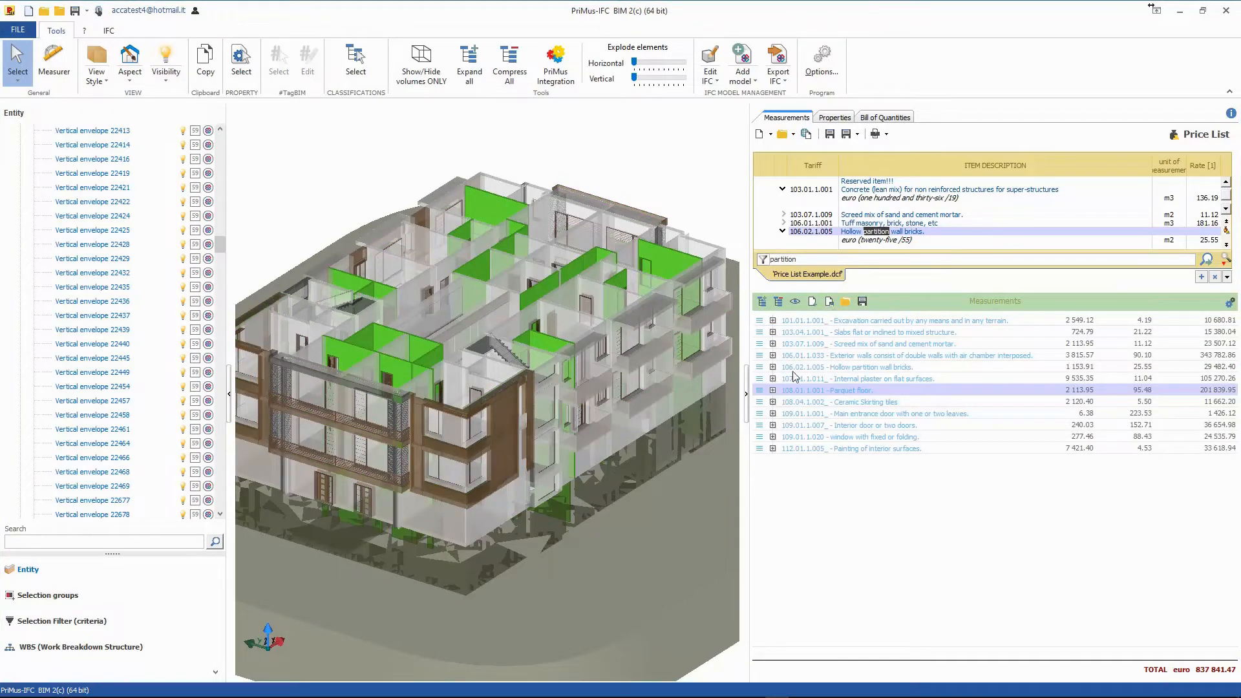
Step: Expand the Parquet floor entry and view the save dialogs for its ruleset and the BoQ template, cancelling both
left_click(773, 391)
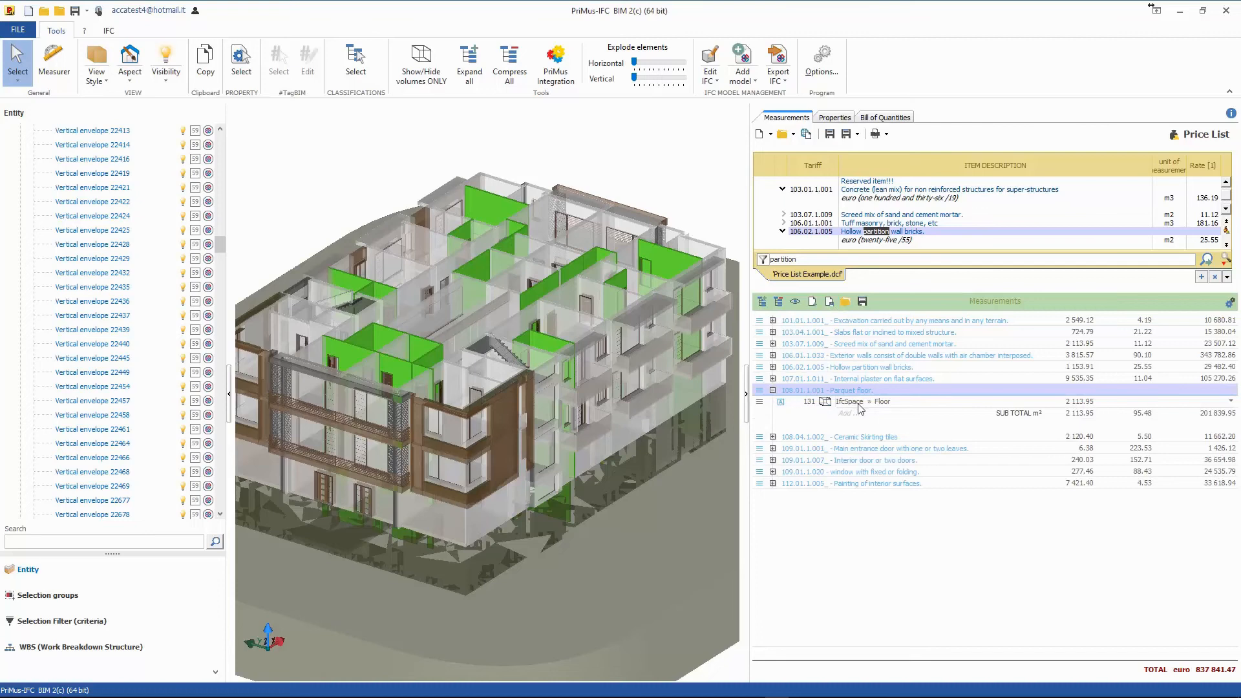
left_click(862, 435)
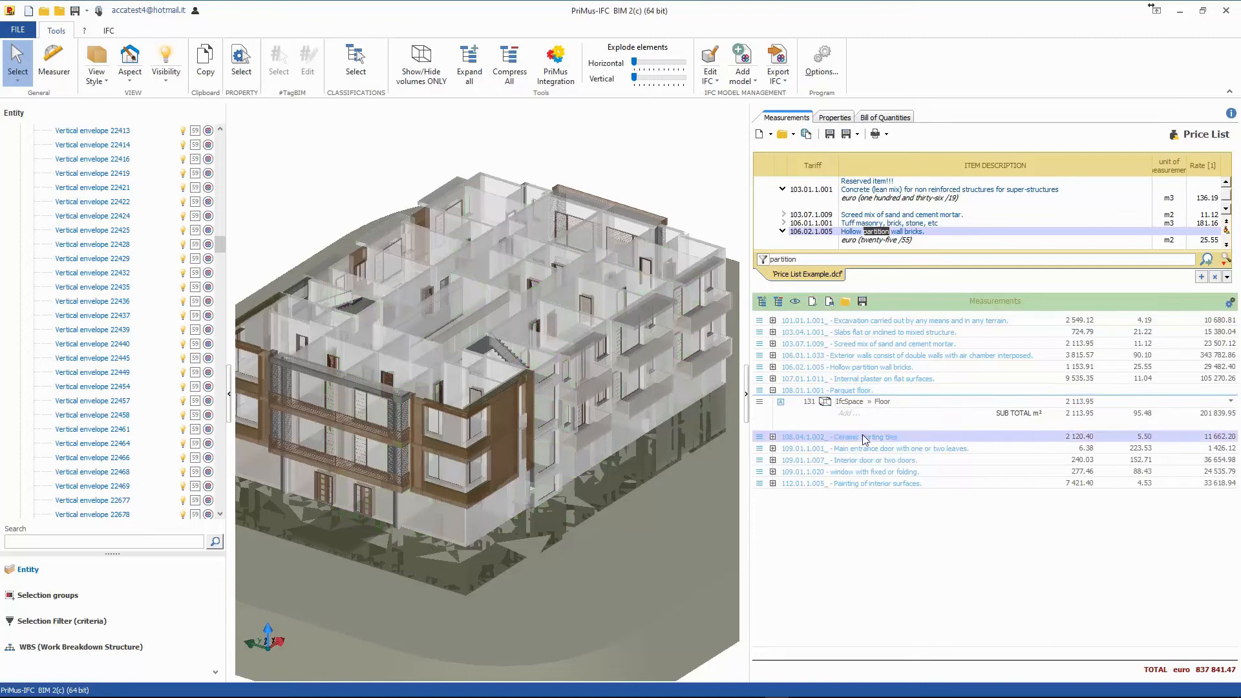
left_click(830, 303)
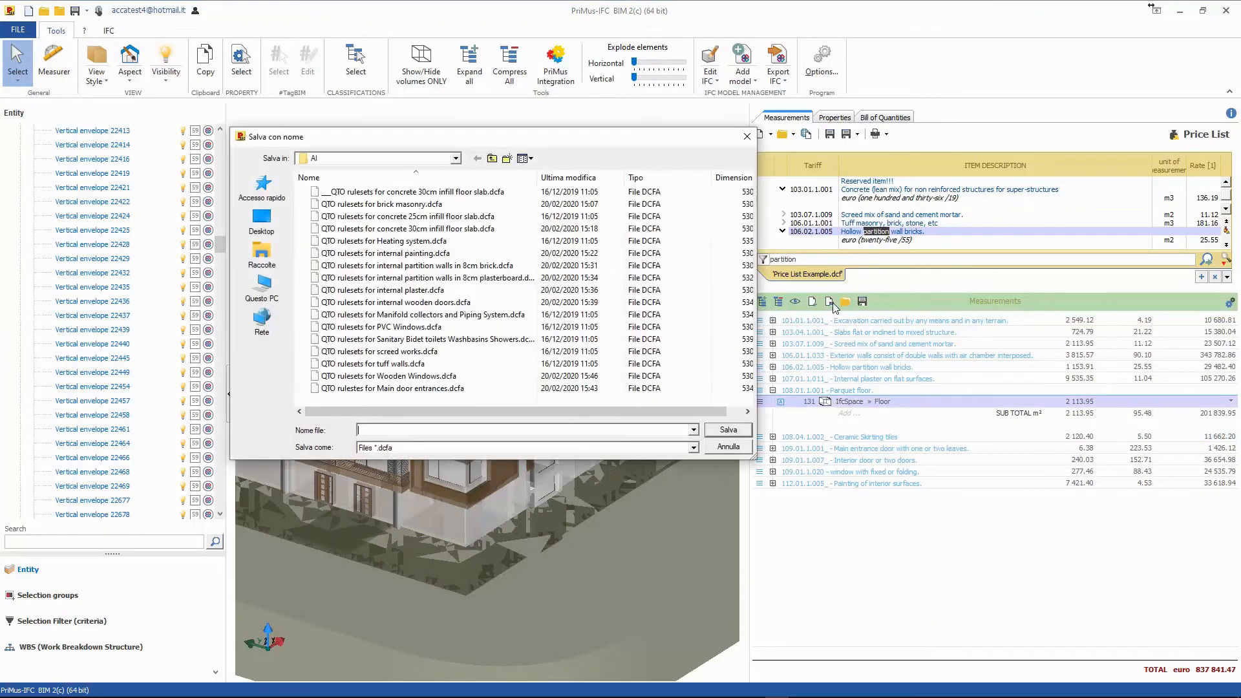
key("Escape")
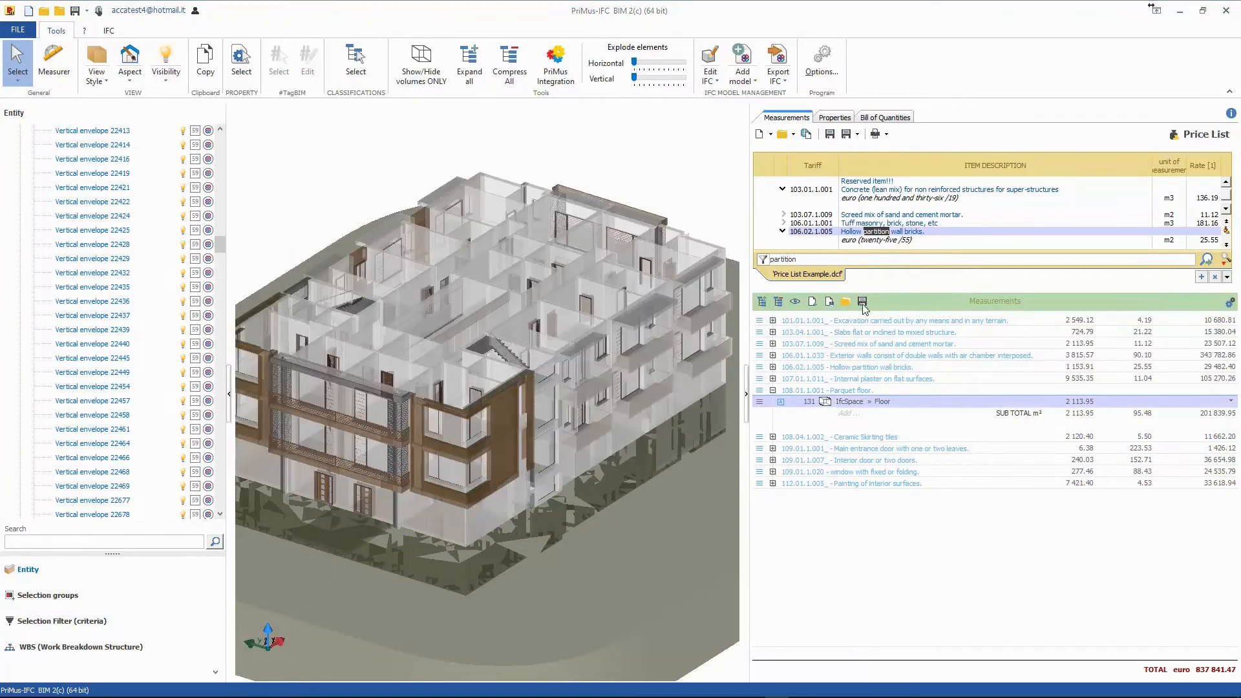
left_click(861, 302)
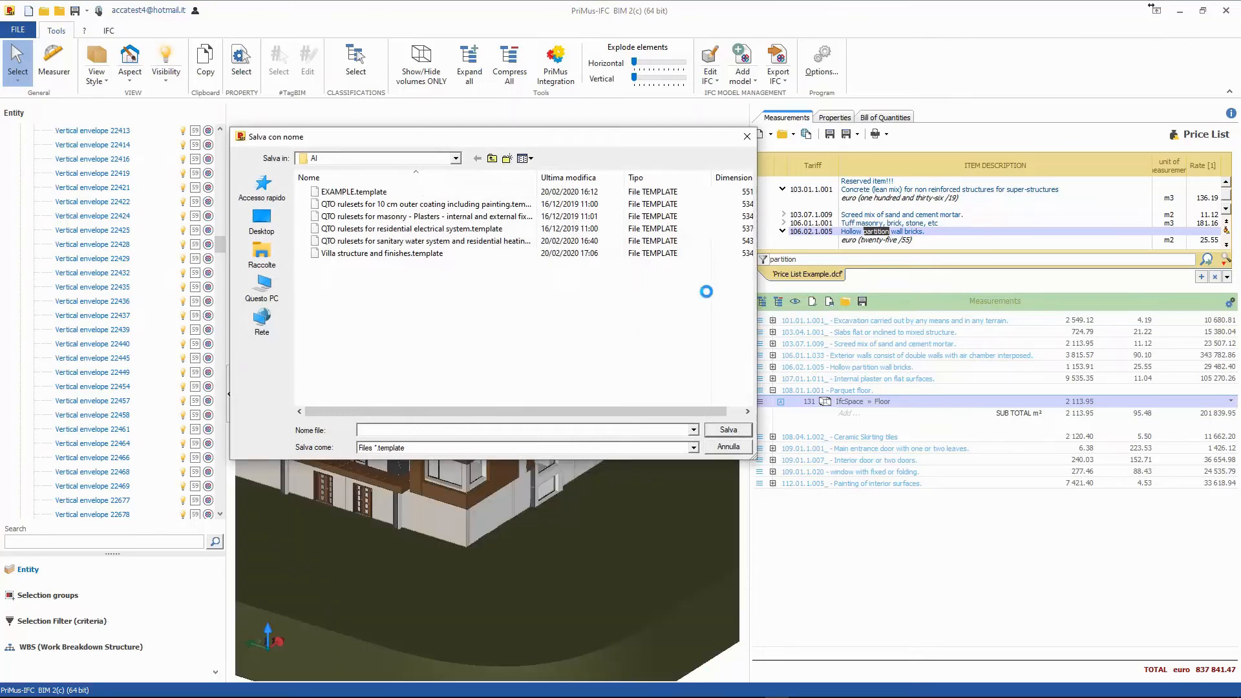
key("Escape")
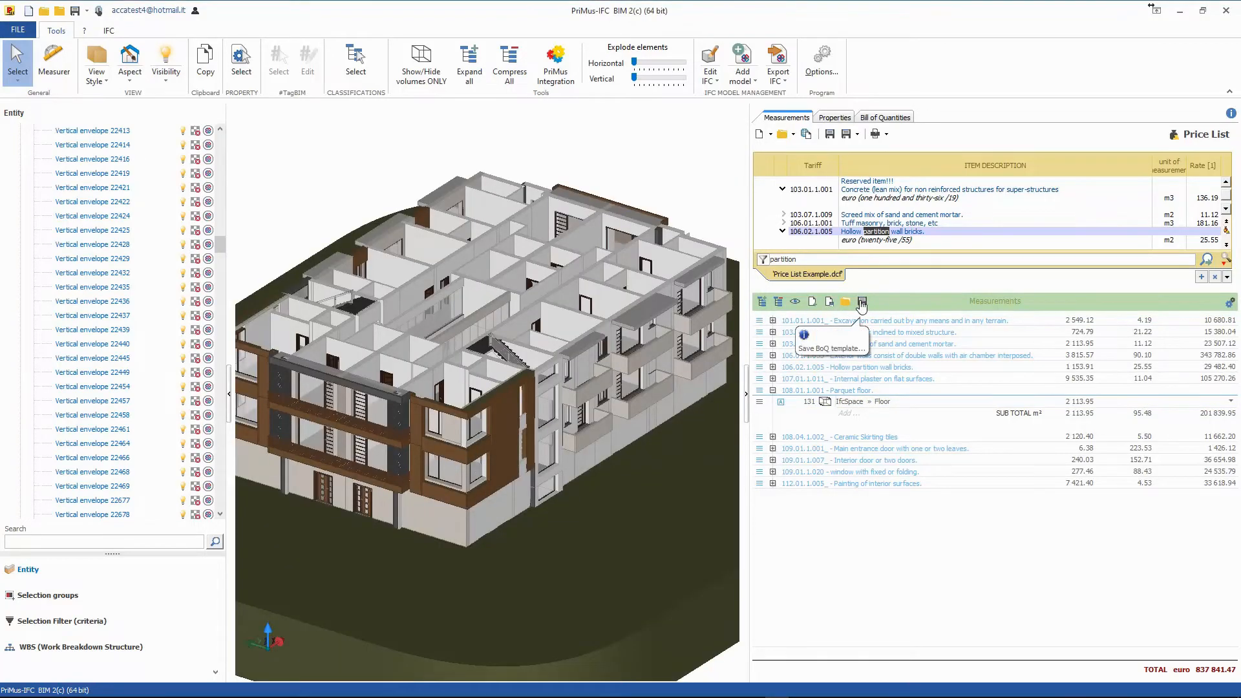
Step: Update the IFC model with the revised file Example_House_of_the_sun_rev_1.ifc
left_click(712, 82)
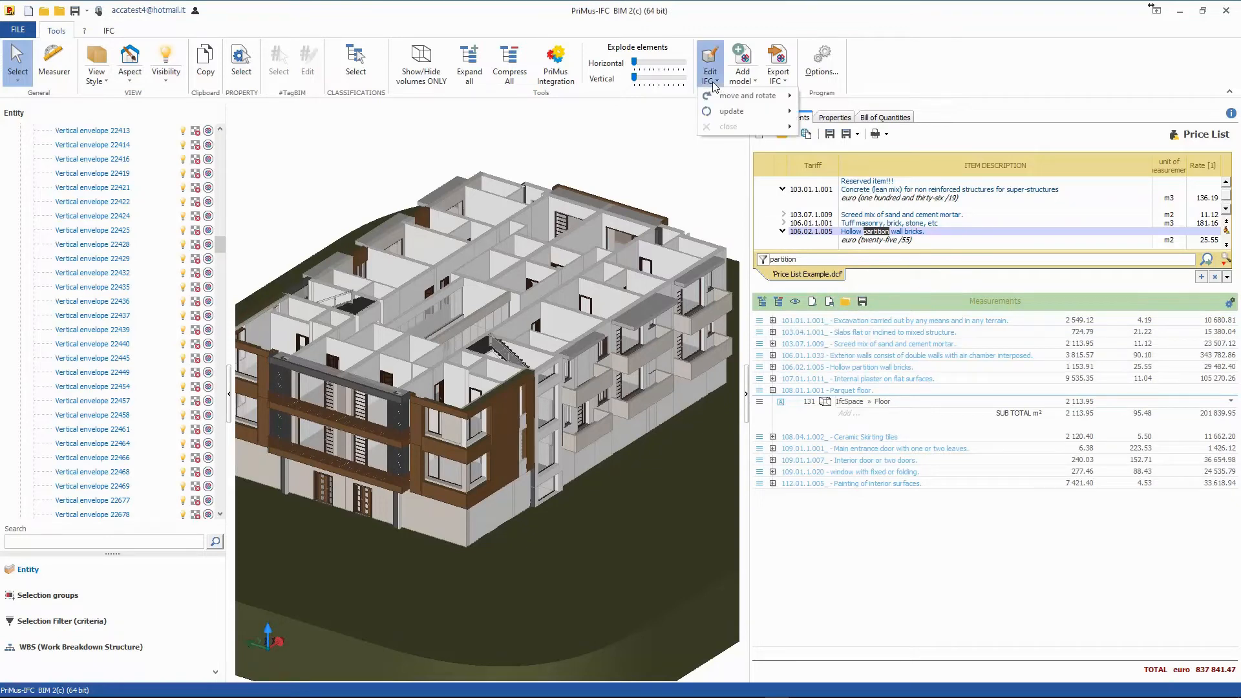
mouse_move(776, 111)
left_click(840, 112)
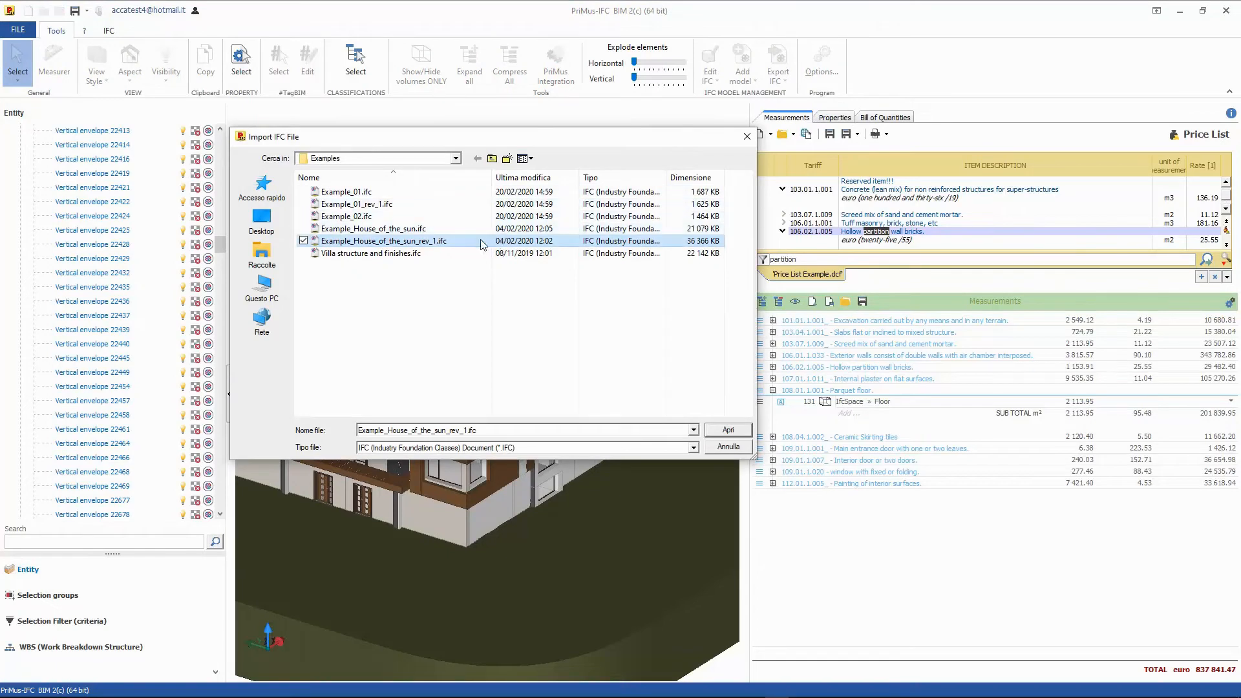
left_click(440, 241)
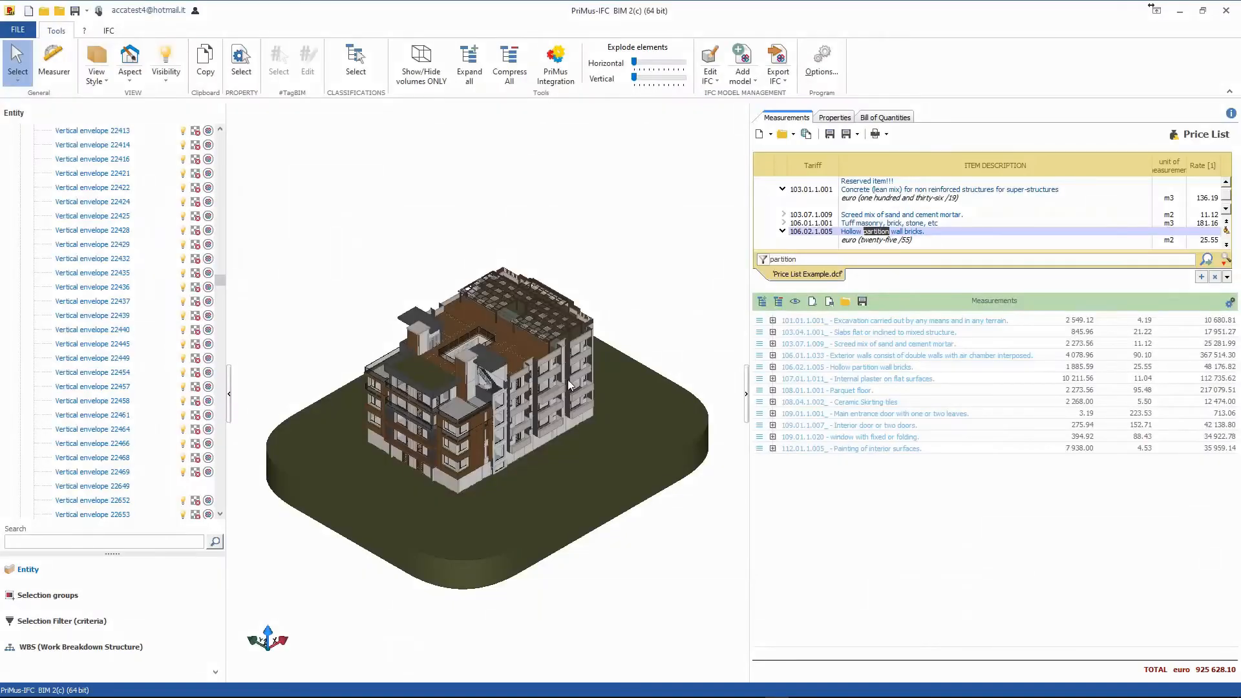
mouse_move(571, 386)
left_mouse_down()
mouse_move(506, 386)
mouse_move(556, 373)
left_mouse_up()
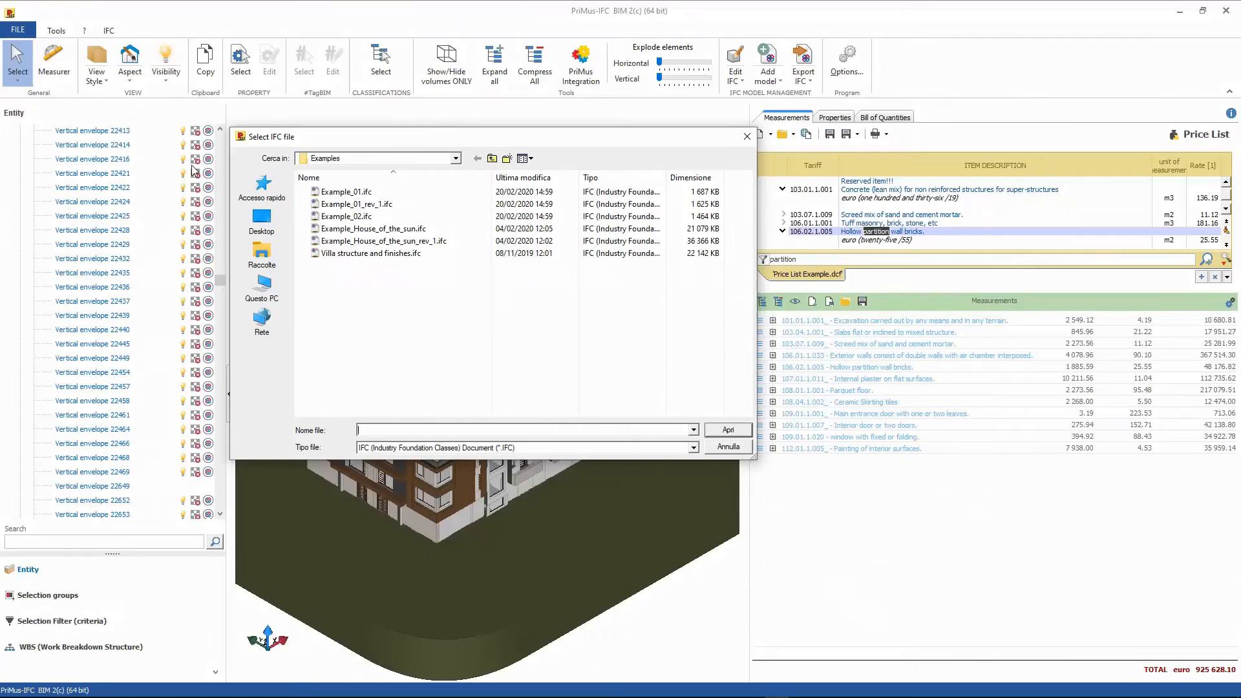
Step: Open Villa structure and finishes.ifc and import the QTO rulesets for internal wooden doors, internal plaster, and internal partition walls in 8cm plasterboard
left_click(350, 254)
left_click(725, 428)
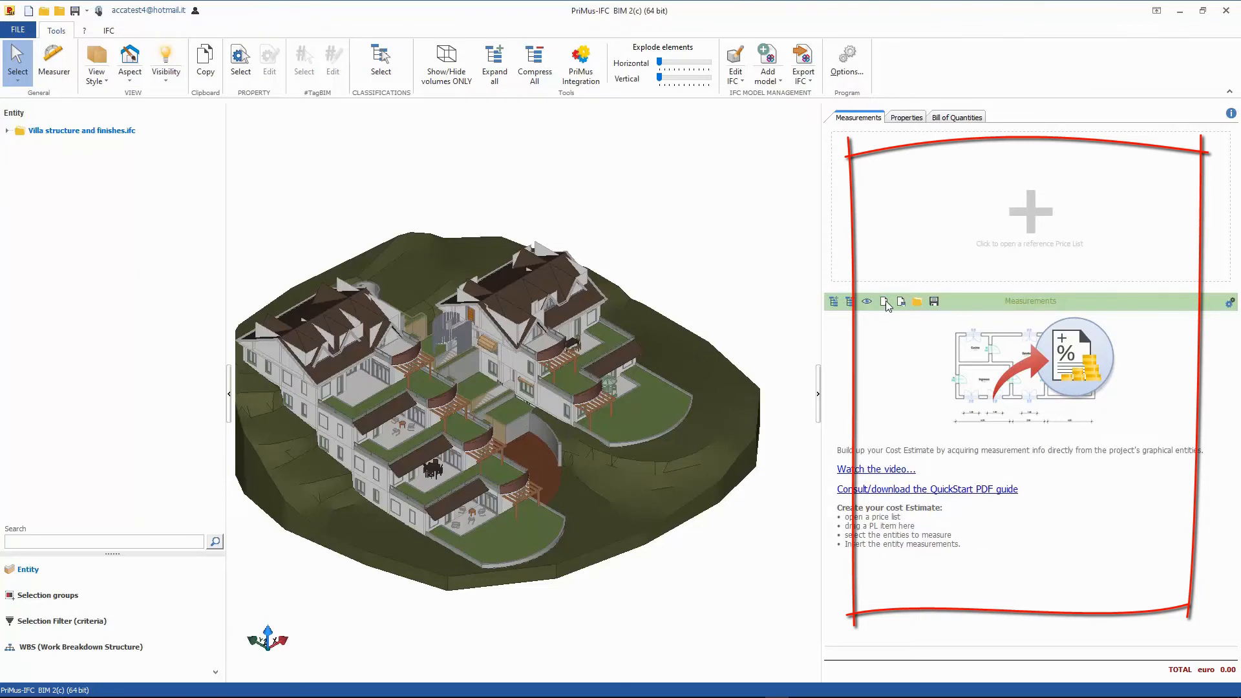
left_click(884, 302)
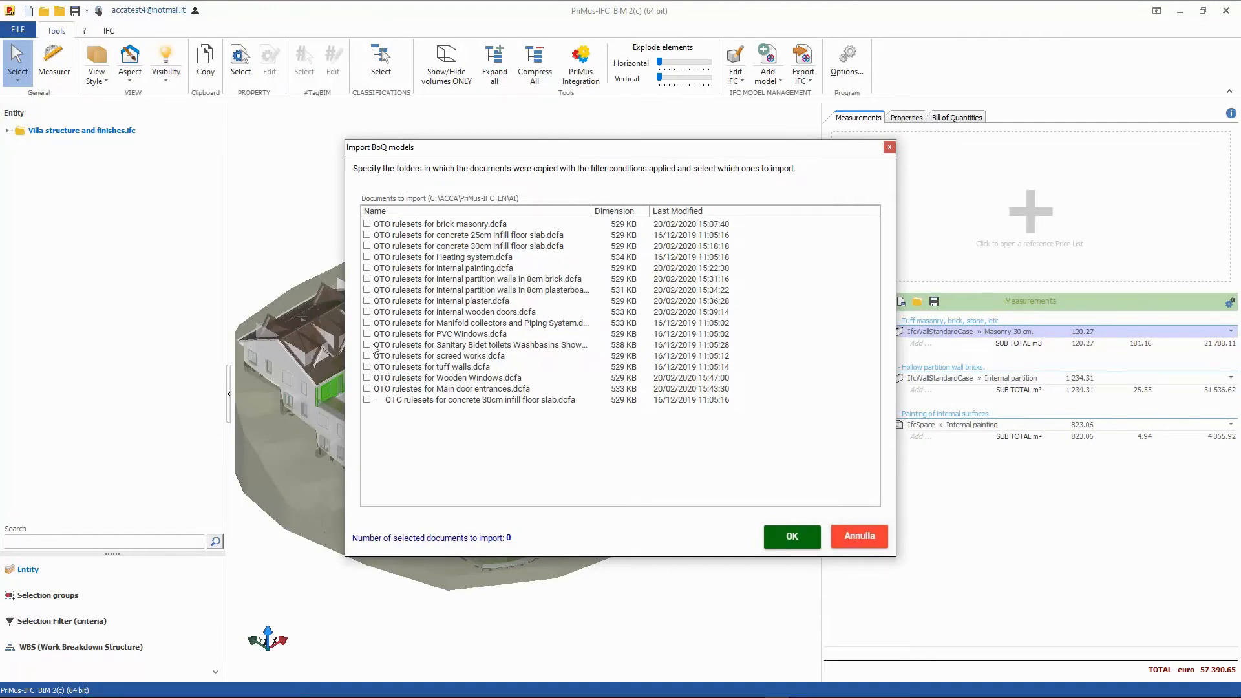
left_click(367, 312)
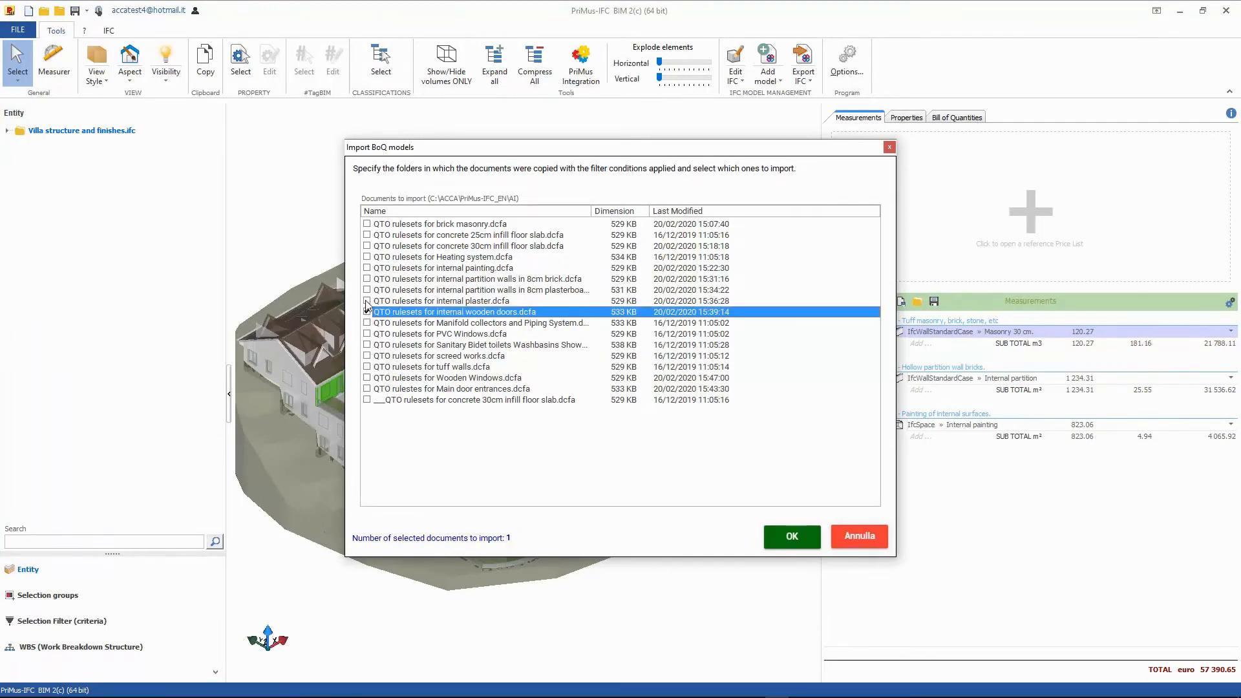
left_click(366, 301)
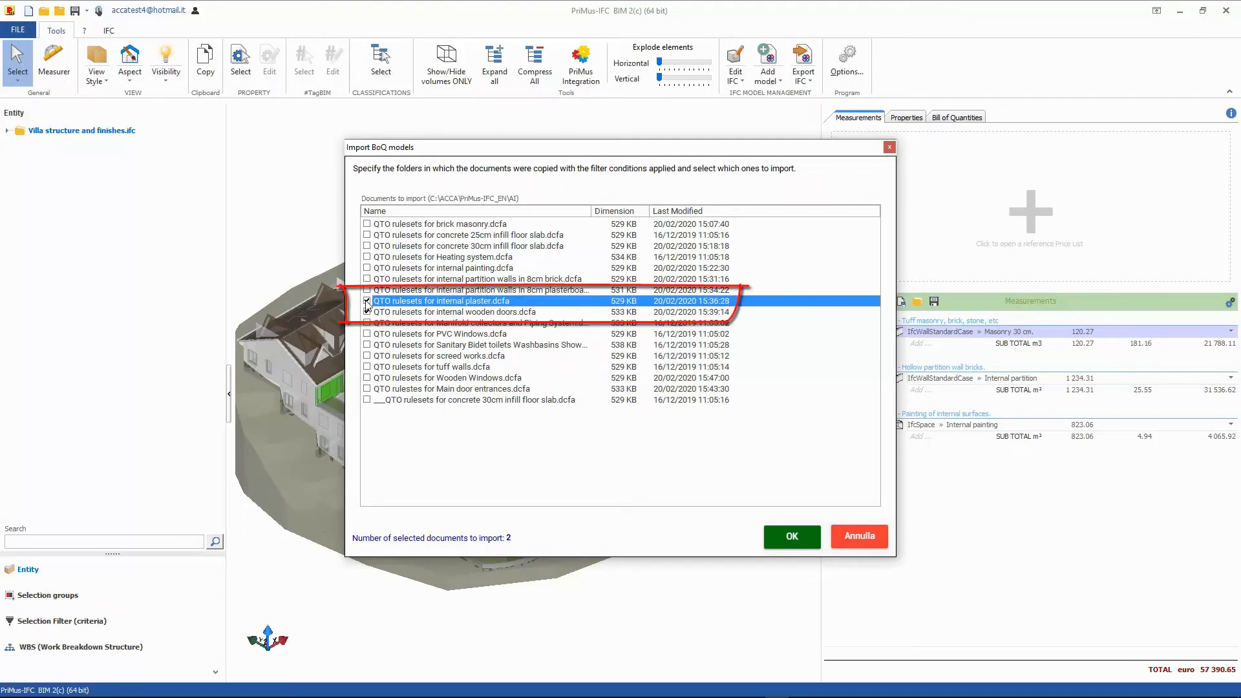
left_click(367, 290)
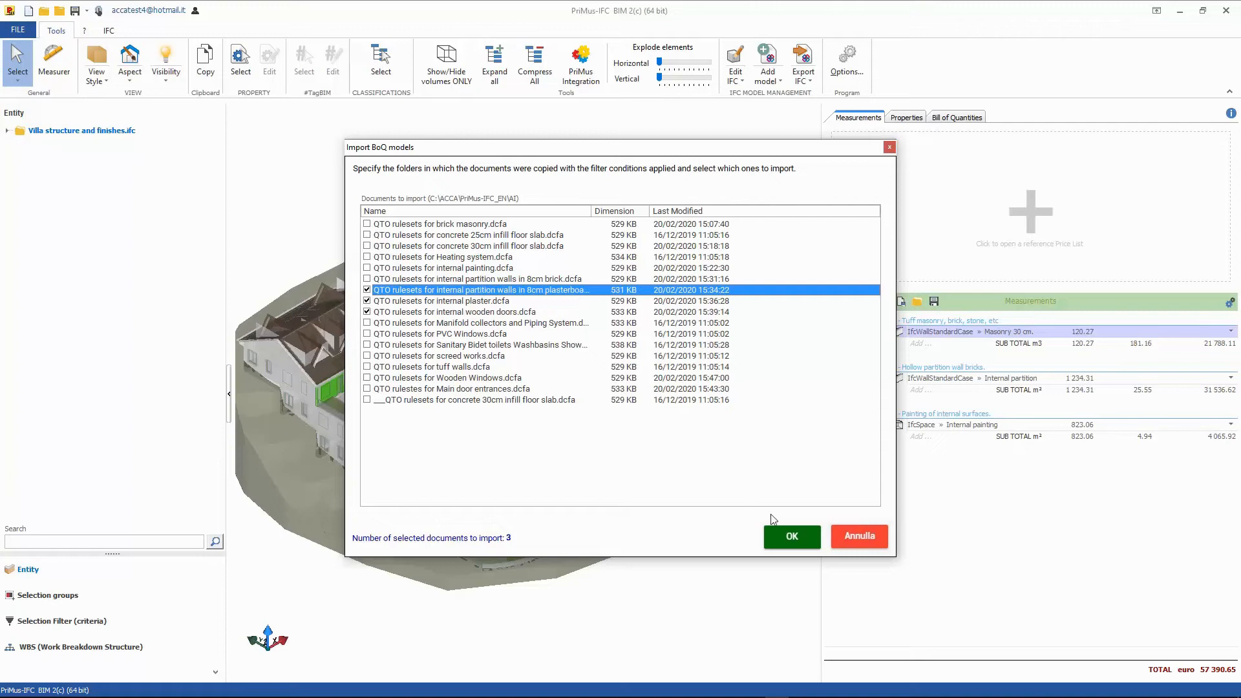
left_click(790, 536)
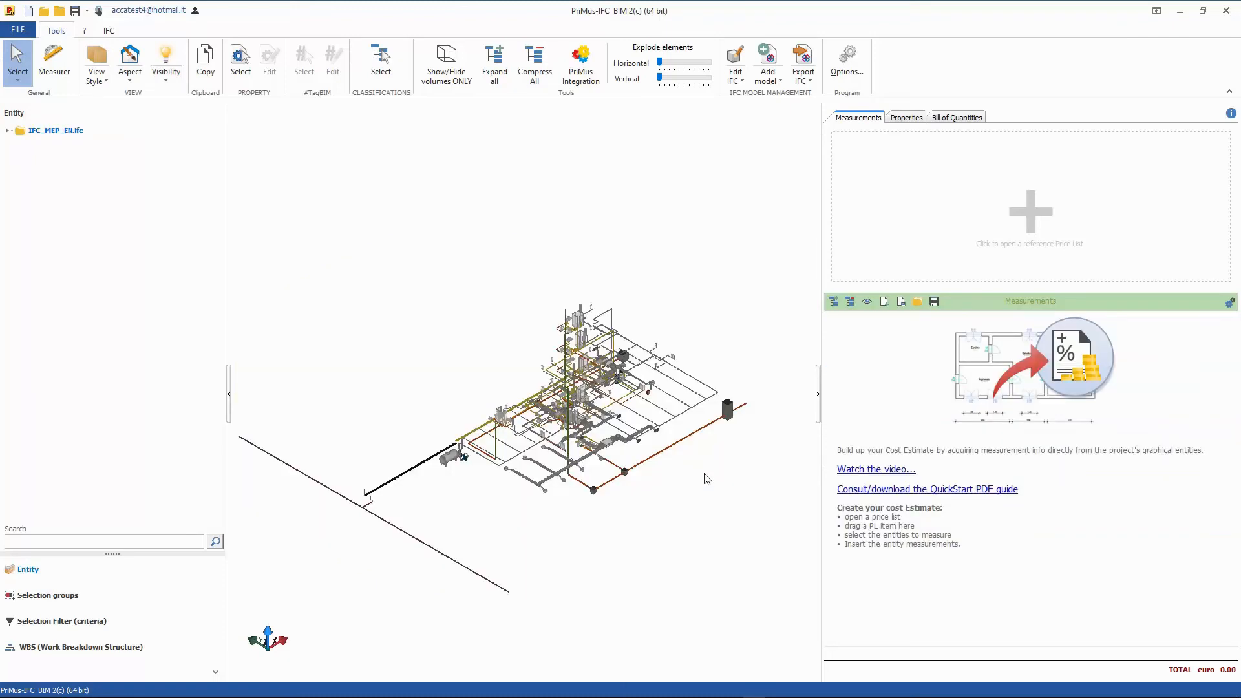
Step: Import the QTO ruleset for Sanitary Bidet toilets Washbasins Showers into the measurements of the IFC_MEP_EN model
scroll(627, 451, "up", 5)
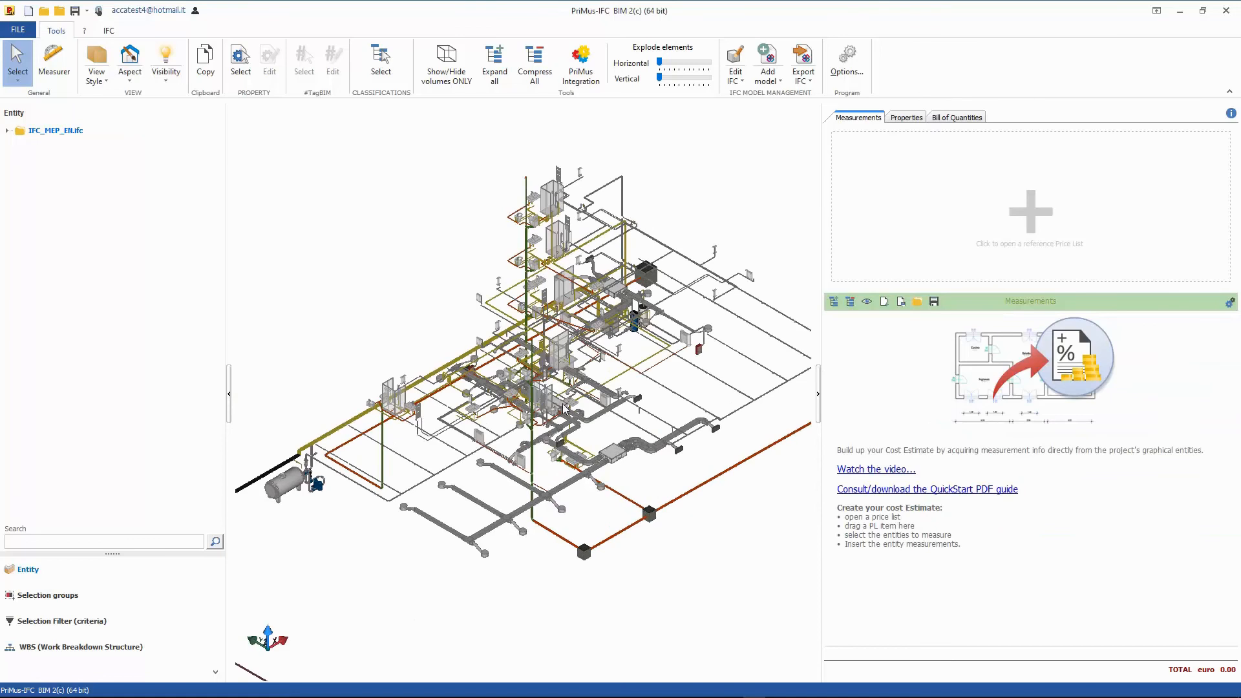
left_click(900, 303)
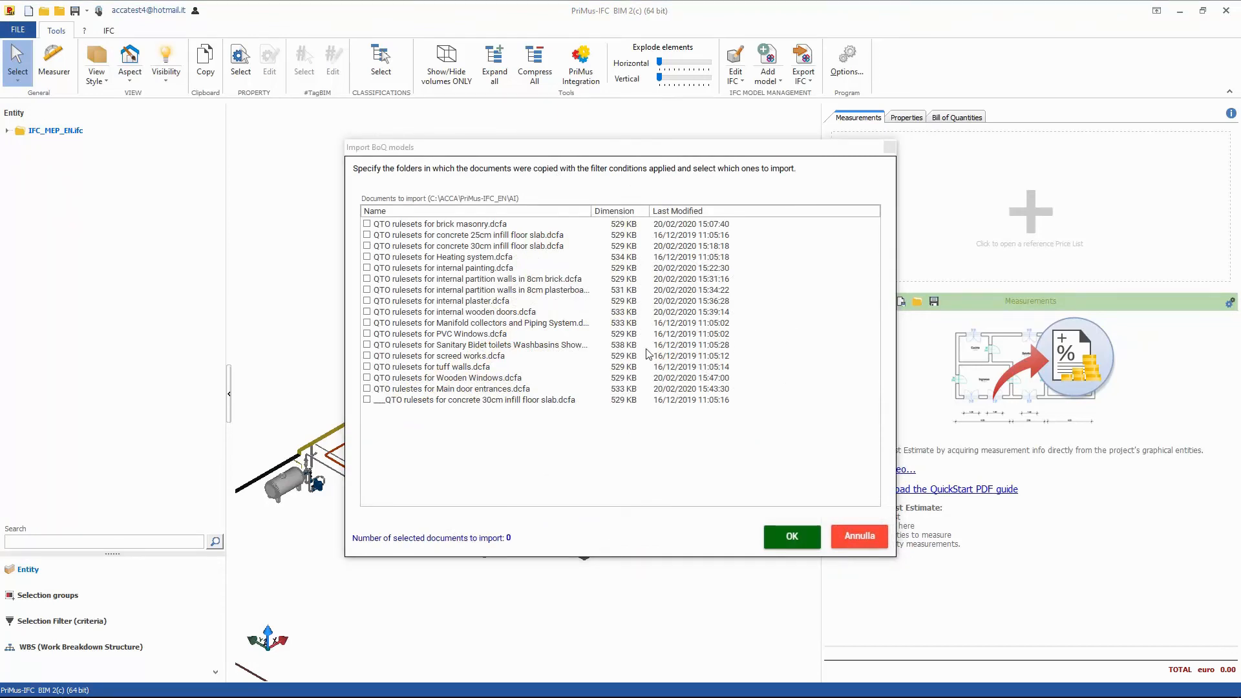
left_click(366, 346)
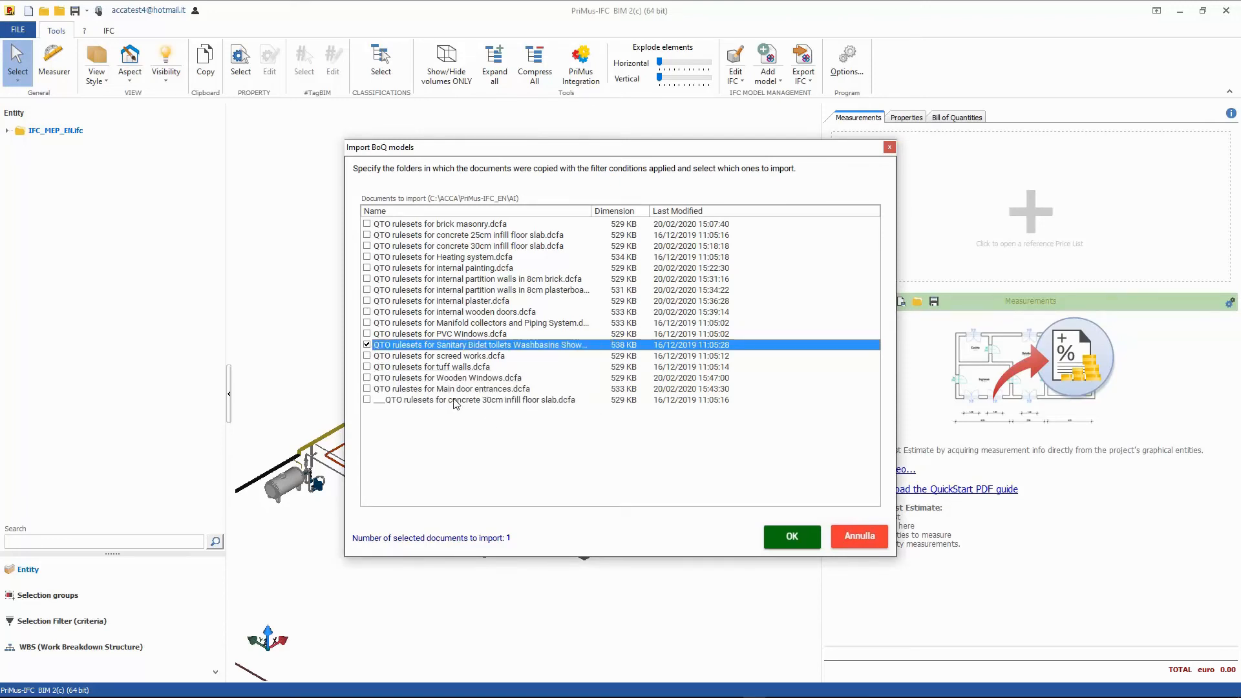
left_click(780, 546)
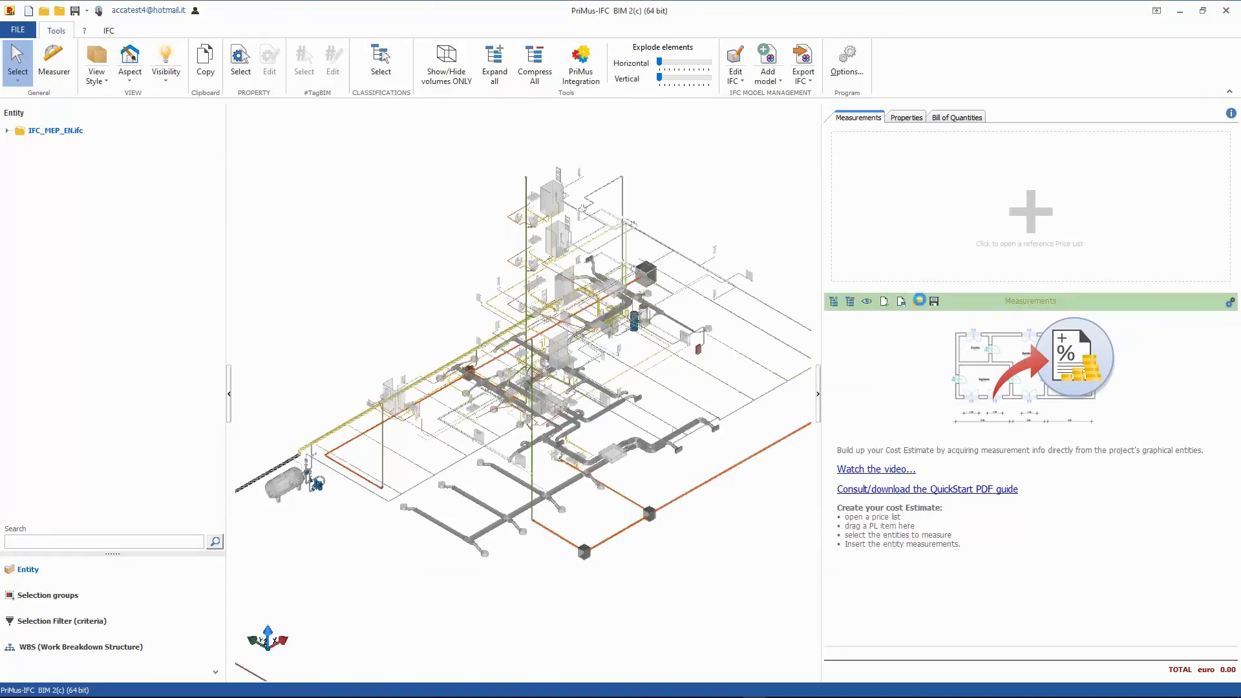
Step: Import the BoQ template with QTO rulesets for sanitary water system and residential heating into the IFC_MEP_EN model's measurements
left_click(917, 302)
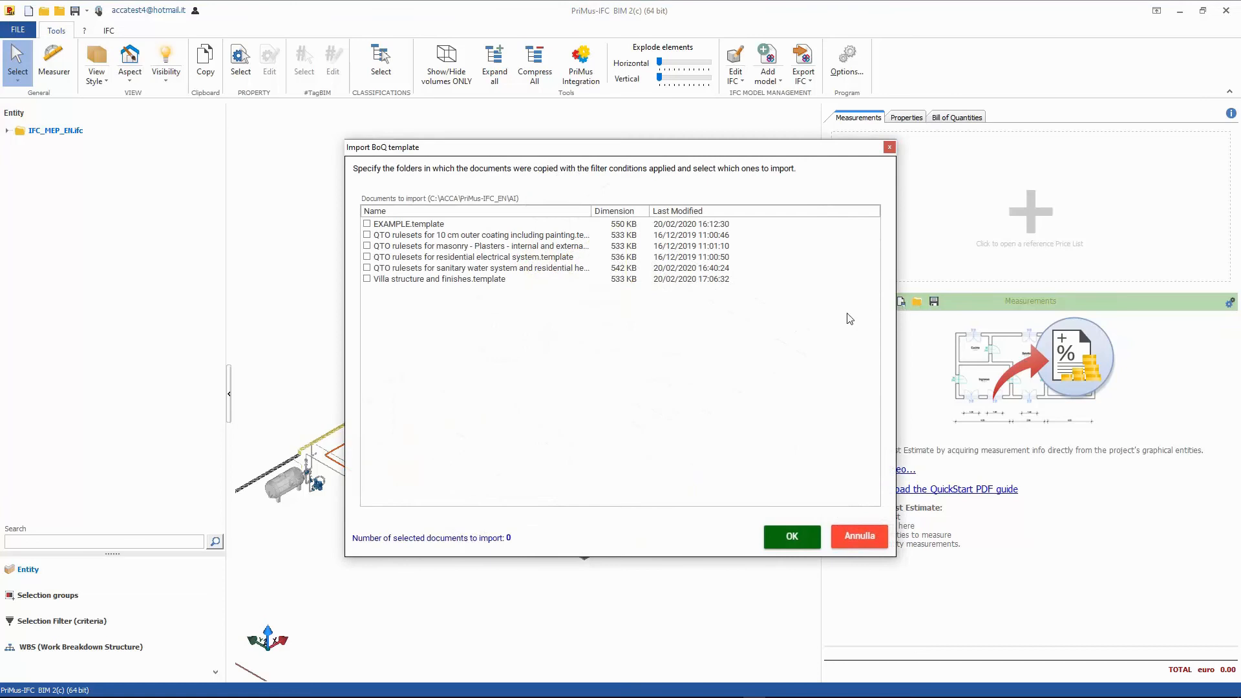
left_click(431, 268)
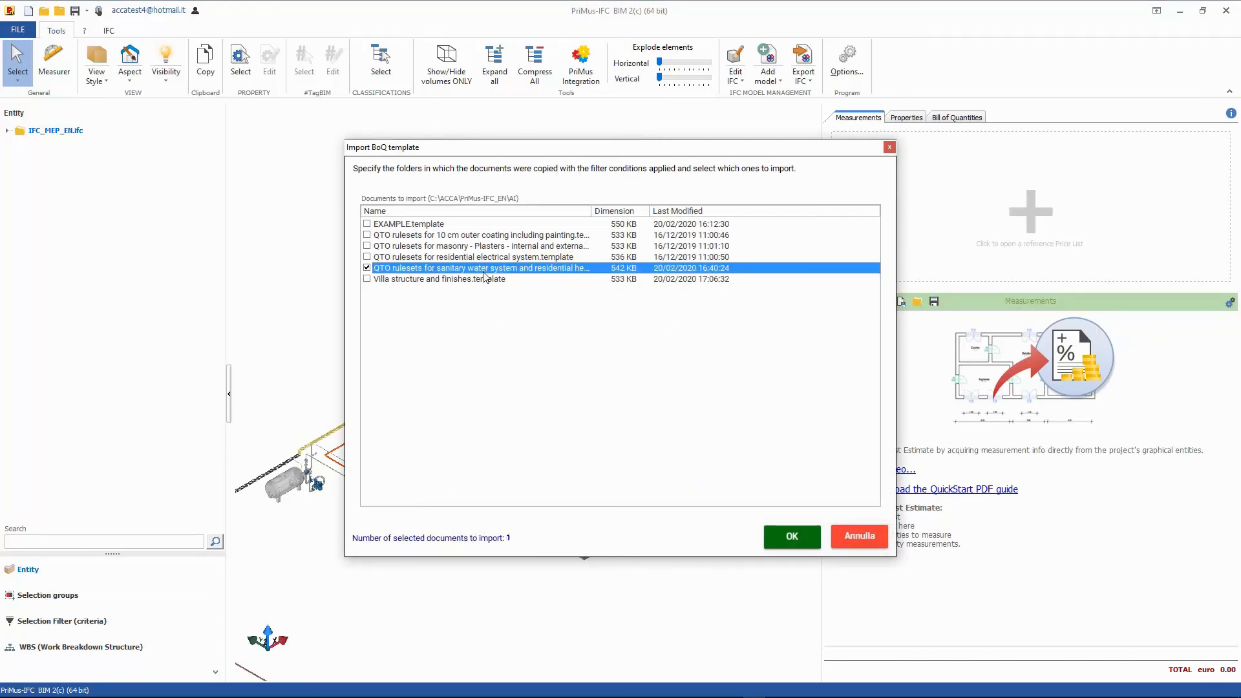
left_click(792, 538)
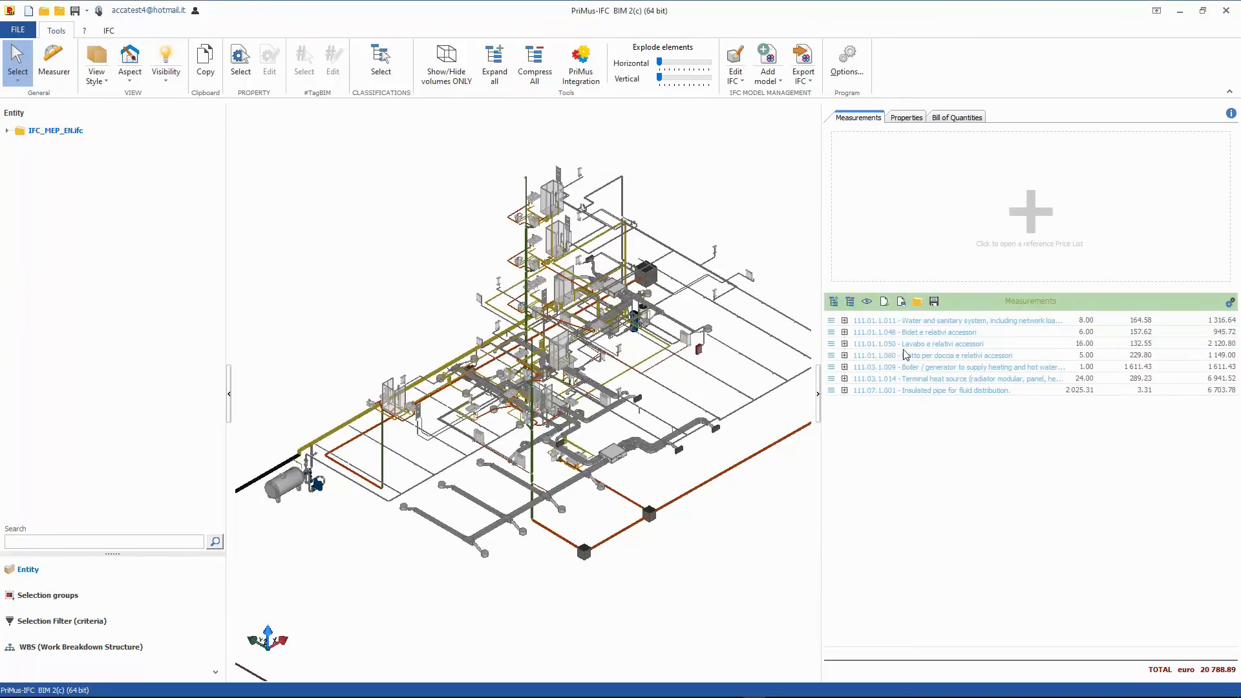
Step: Review which model entities belong to the water and sanitary, bidet, washbasin, shower, boiler and terminal heat source items
left_click(911, 325)
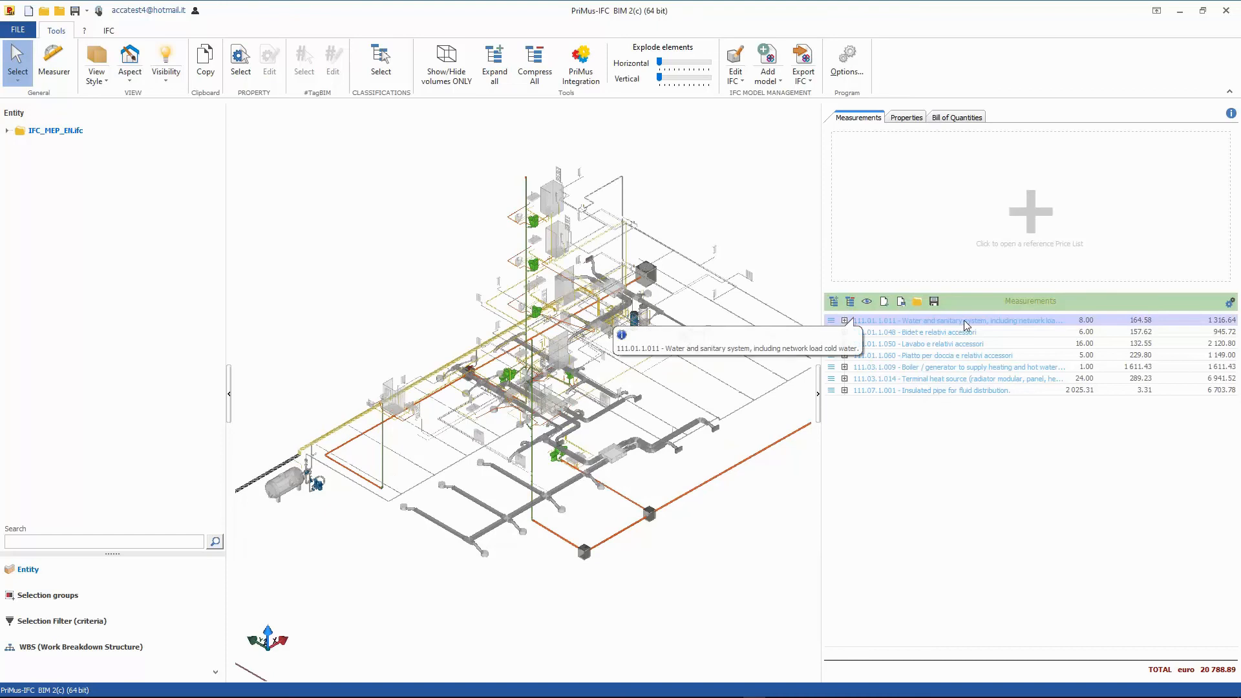
left_click(844, 321)
left_click(928, 334)
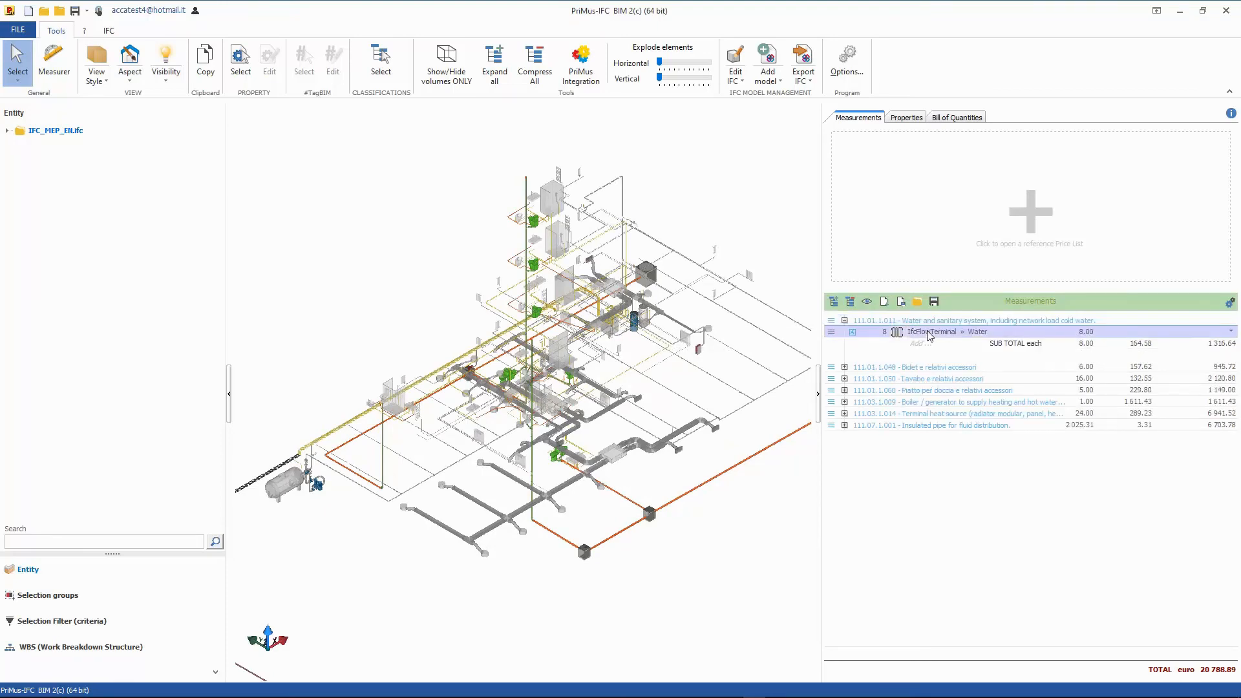
left_click(928, 366)
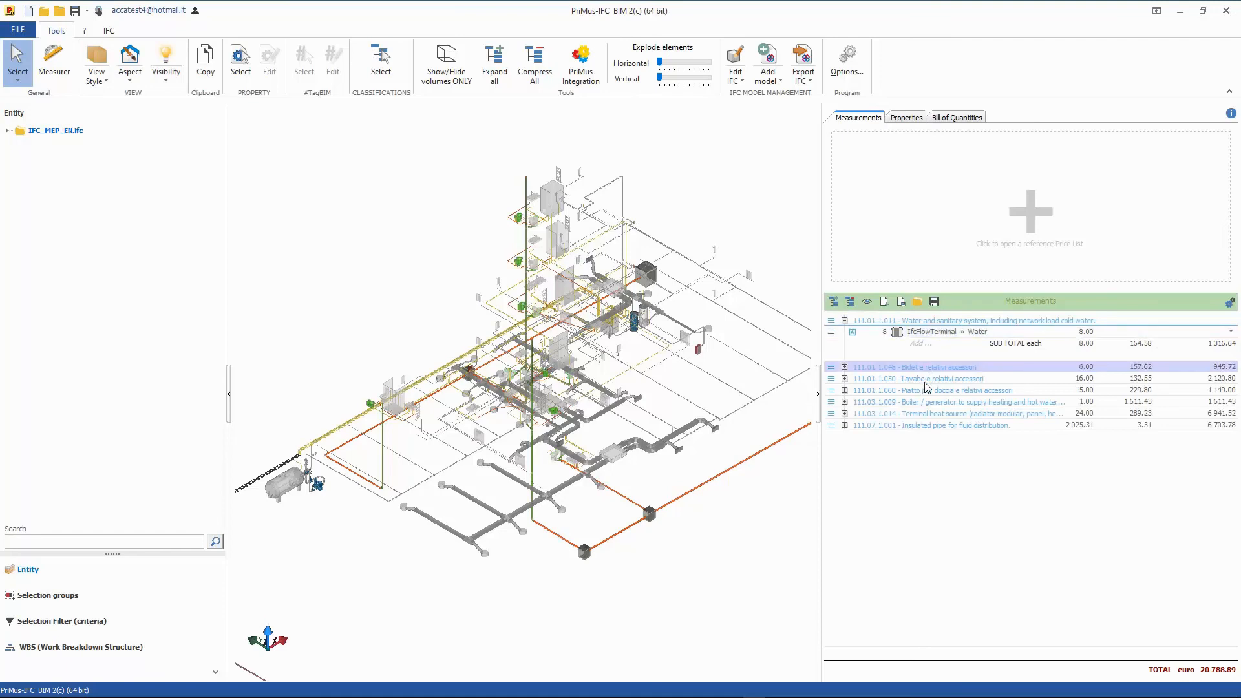
left_click(924, 379)
left_click(925, 391)
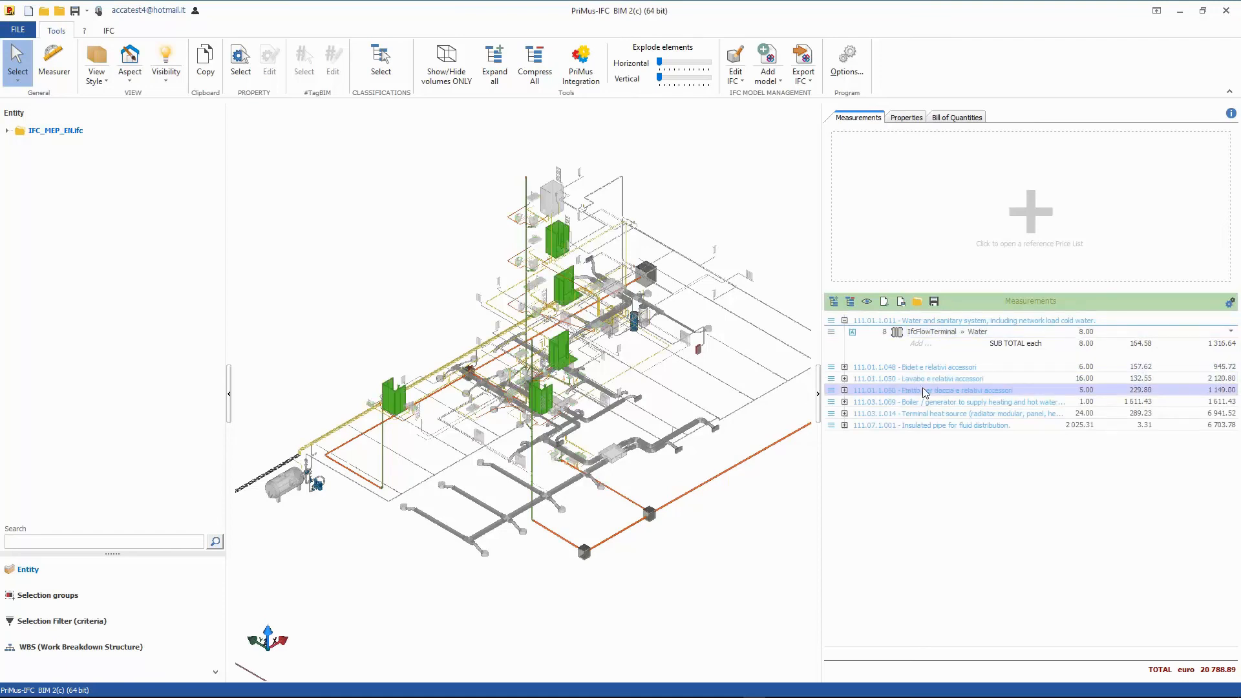
left_click(922, 401)
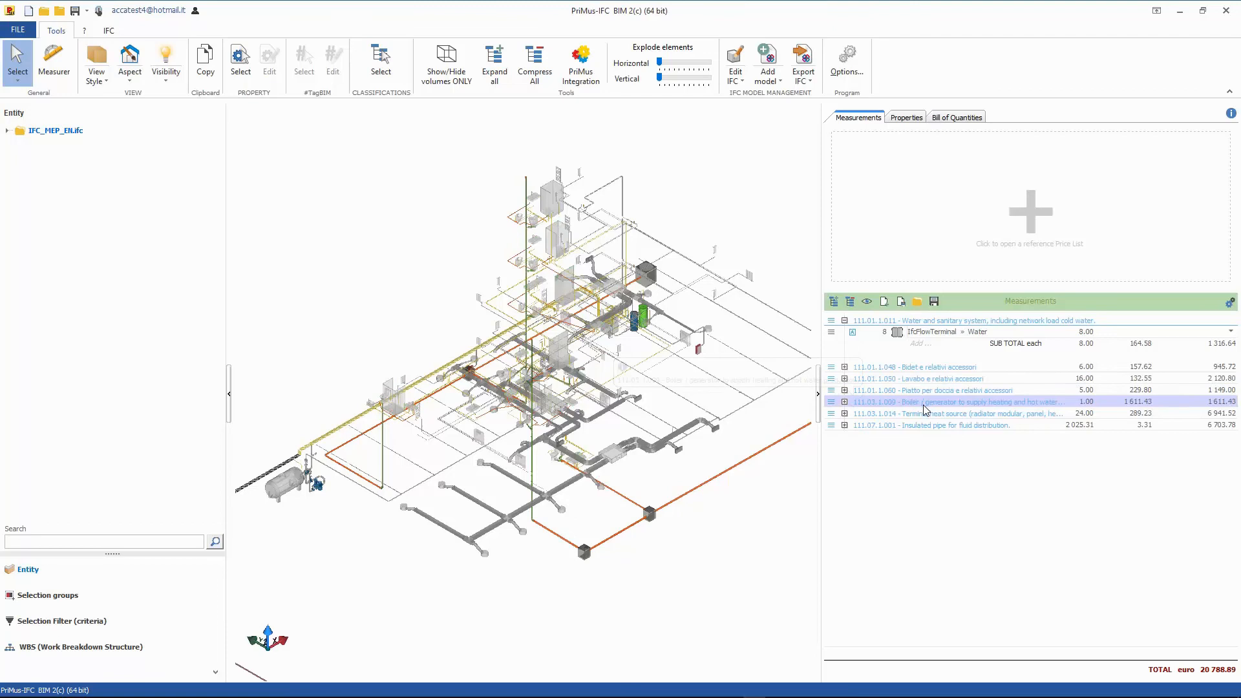
left_click(926, 414)
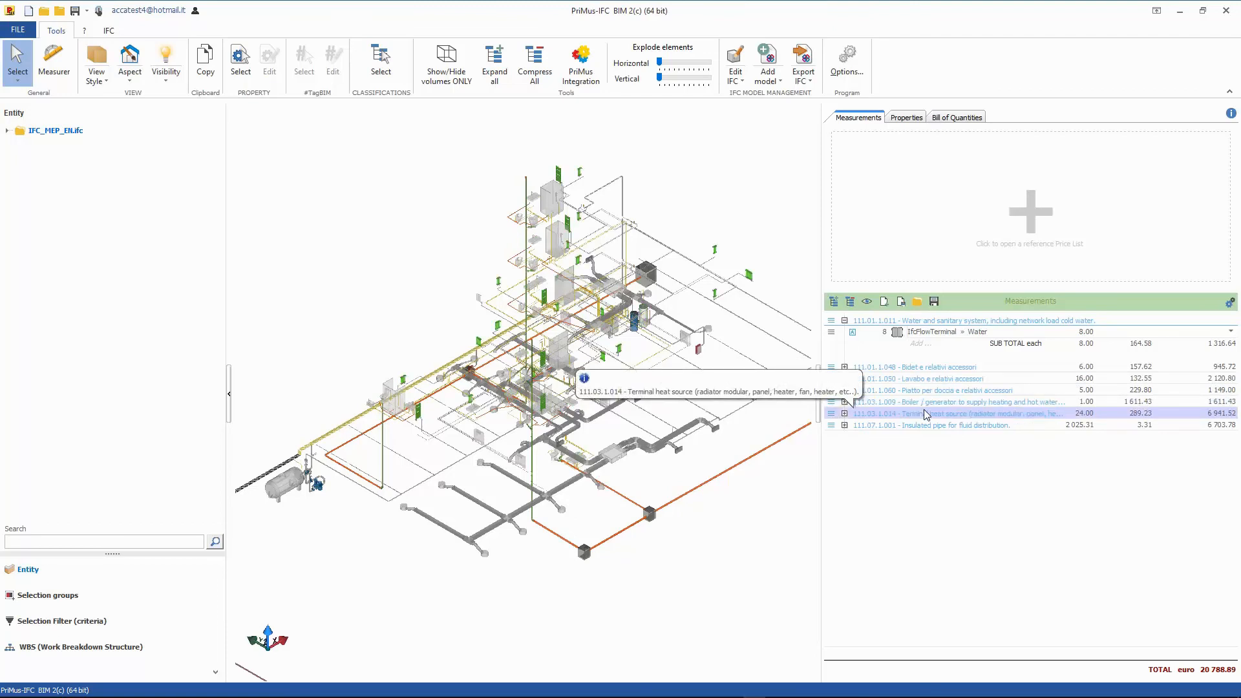
Step: Show the bill of quantities with a wider table and try to sort it by WBS
left_click(961, 120)
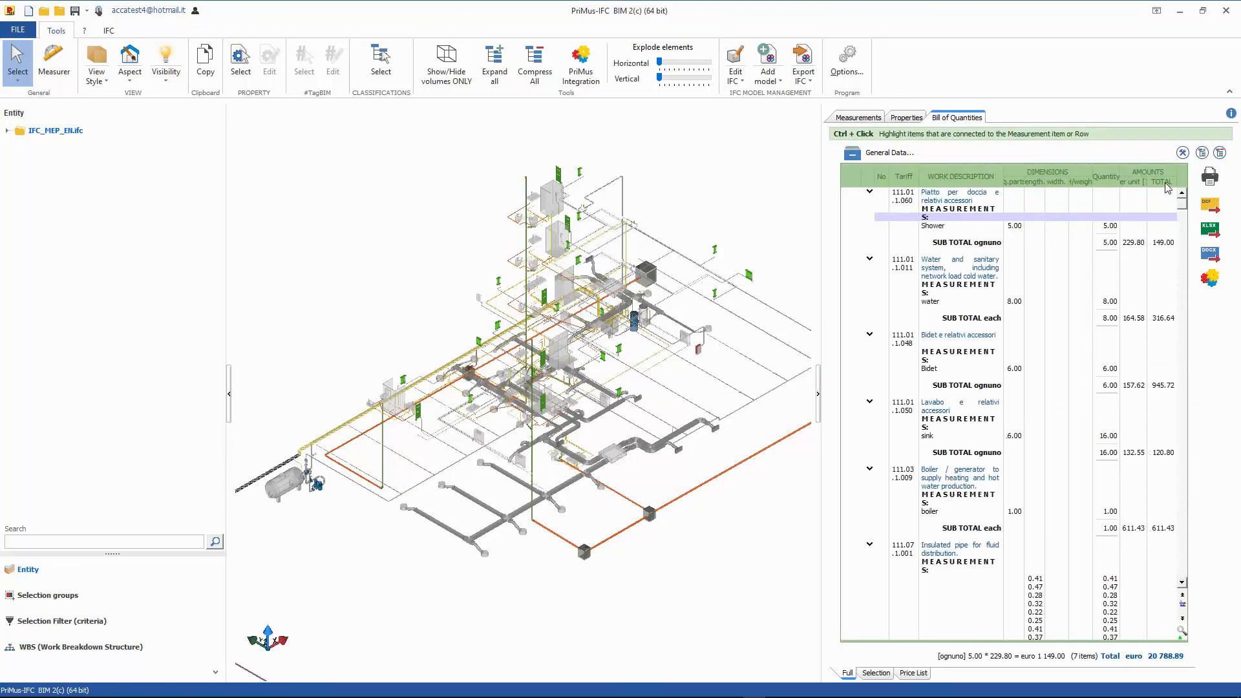
left_click_drag(819, 404, 715, 388)
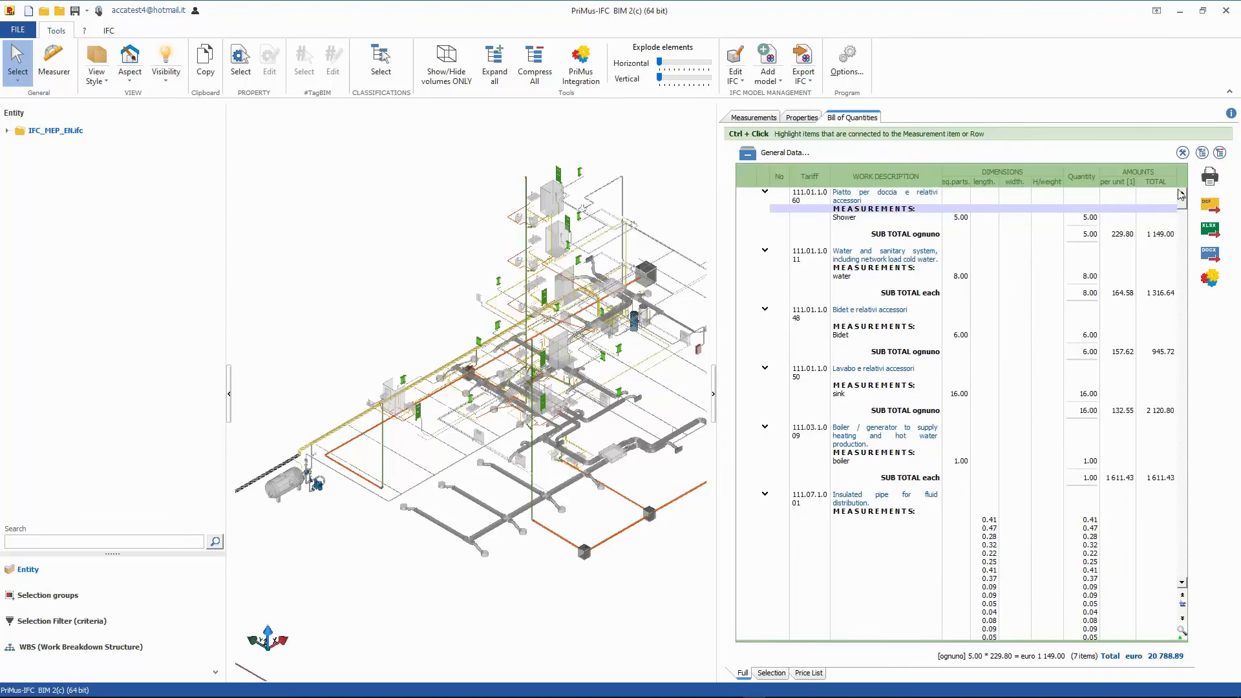
left_click(1182, 153)
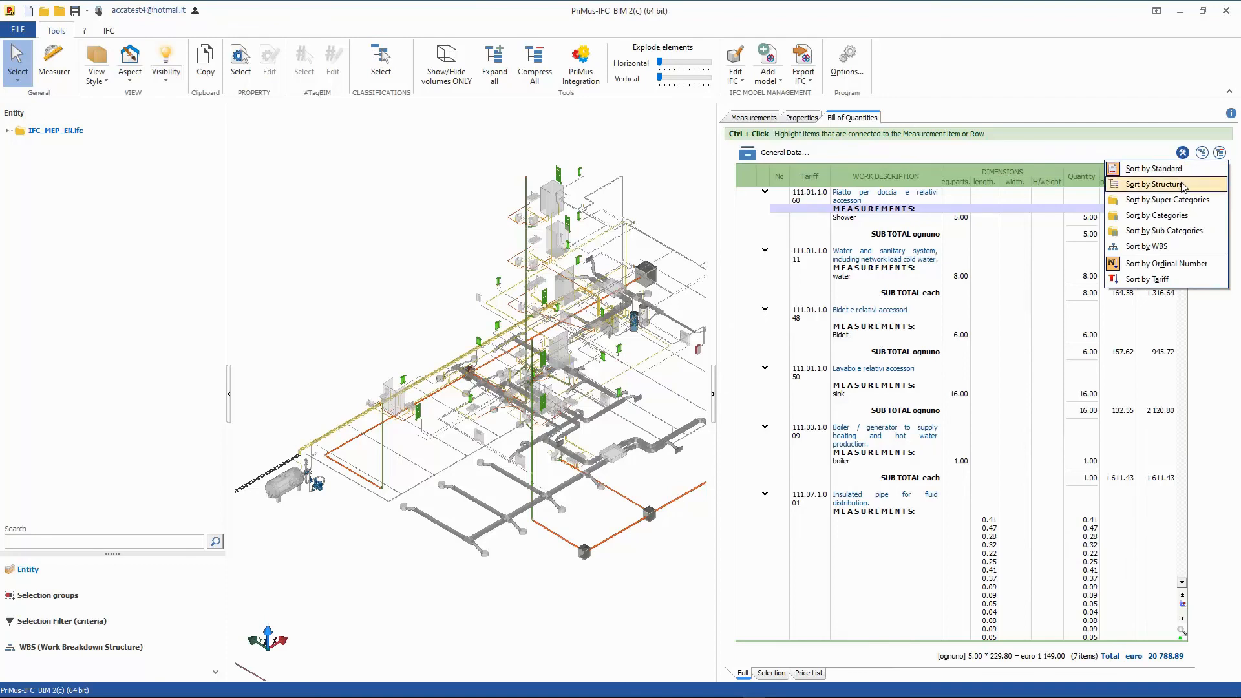
left_click(1190, 251)
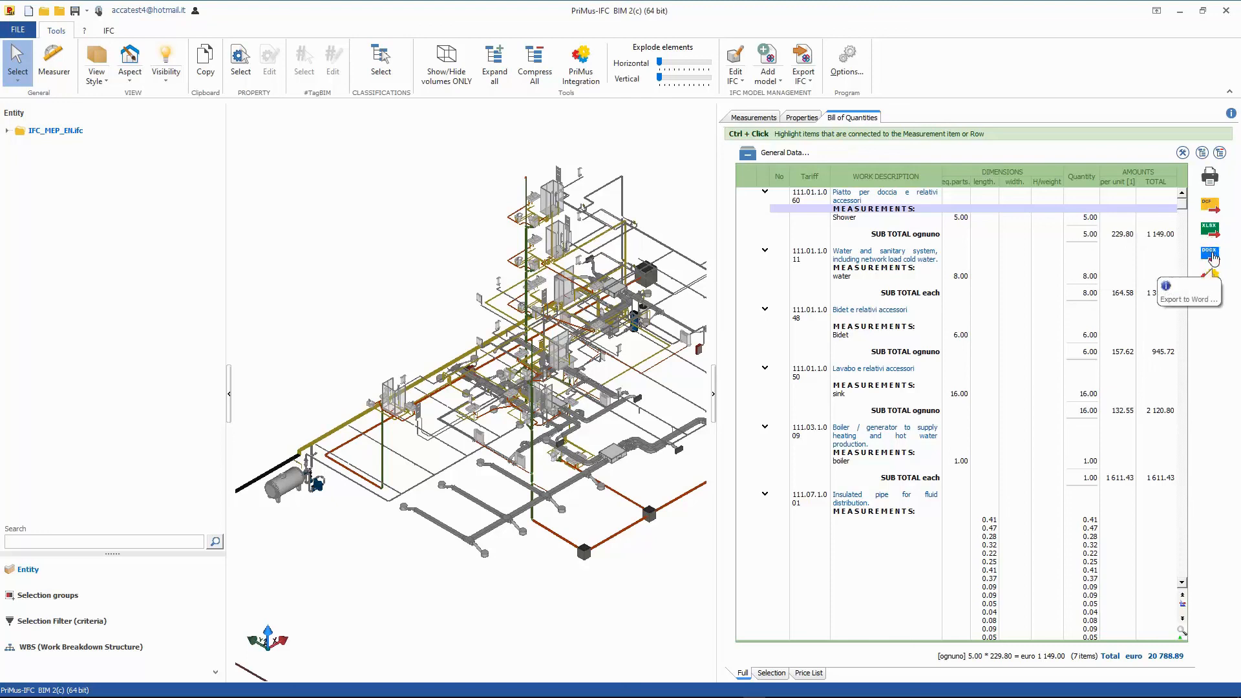
Step: Export the bill of quantities to Word
left_click(1211, 254)
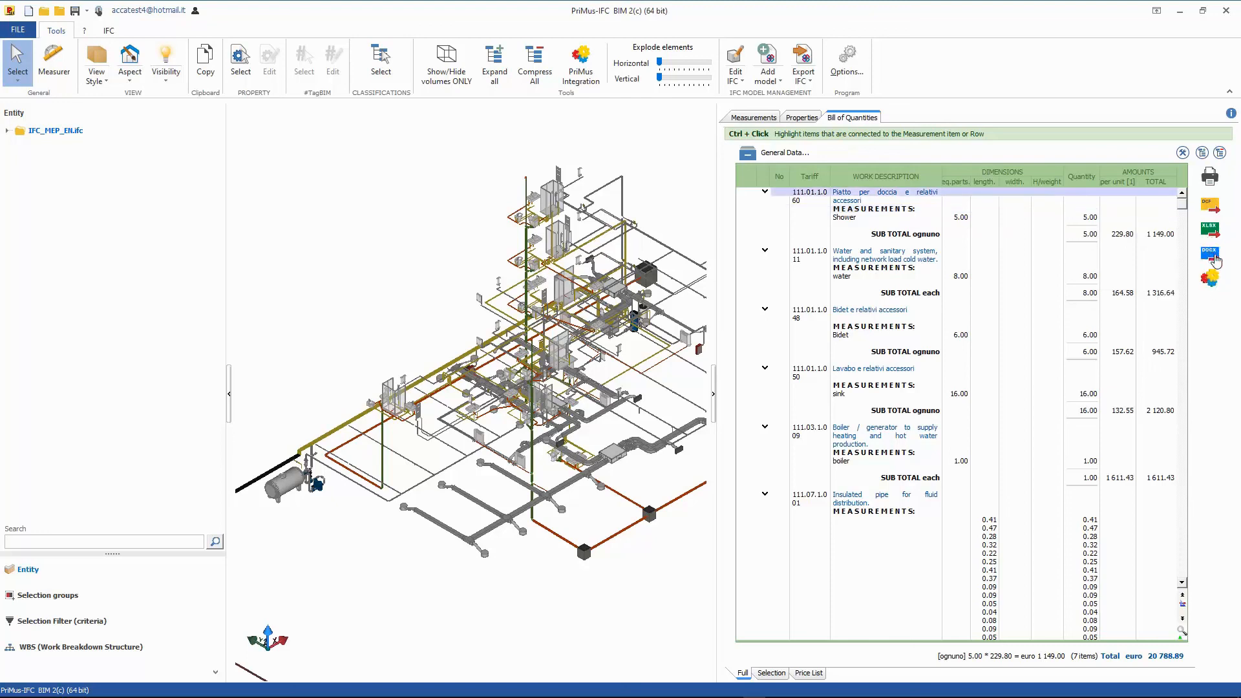